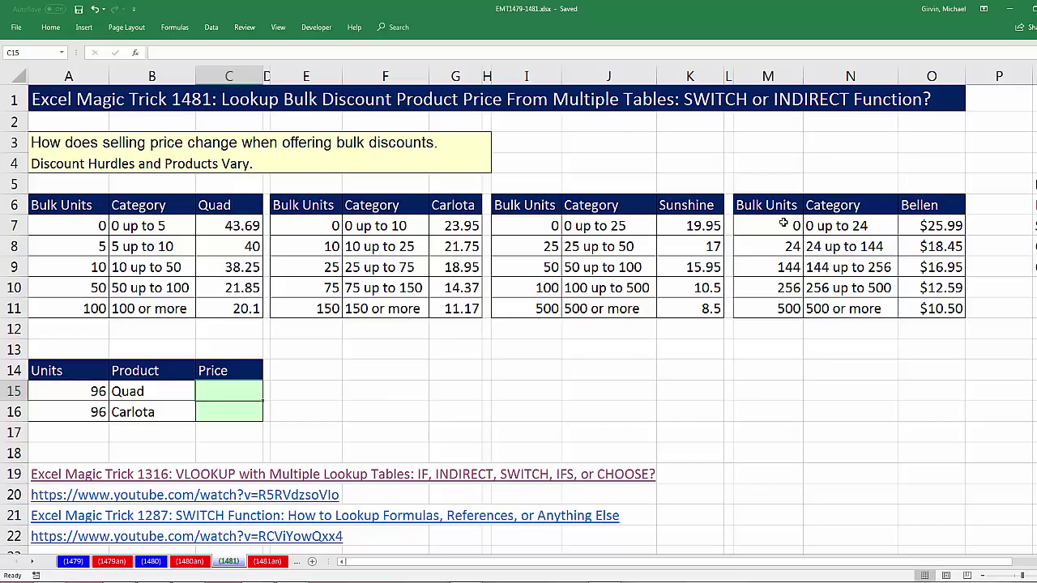
Examine the product names, bulk-unit hurdles and matching prices in the discount tables, especially for Bellen and Quad
left_click(236, 209)
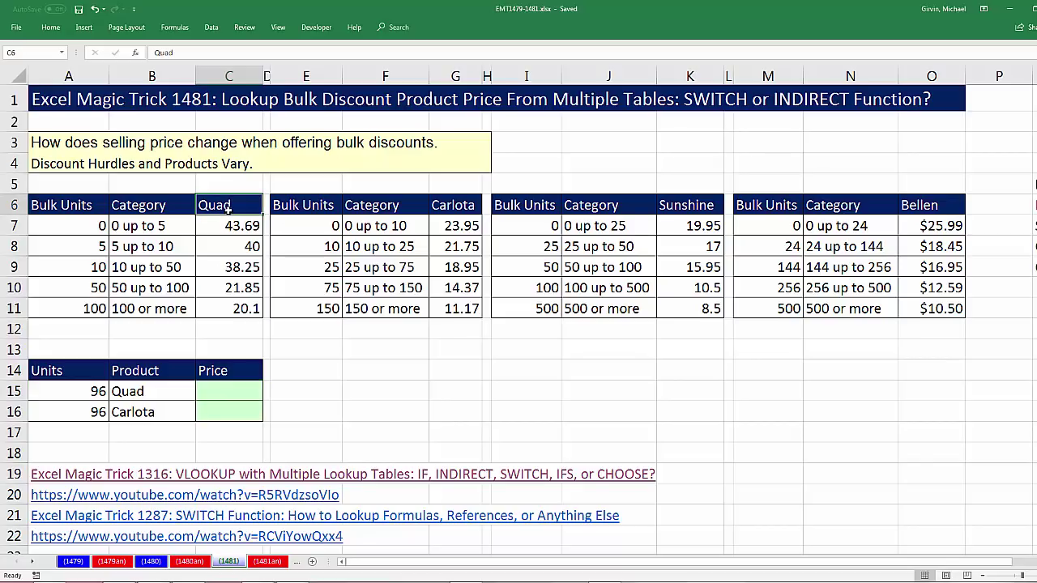
left_click(473, 210)
left_click(711, 208)
left_click(926, 205)
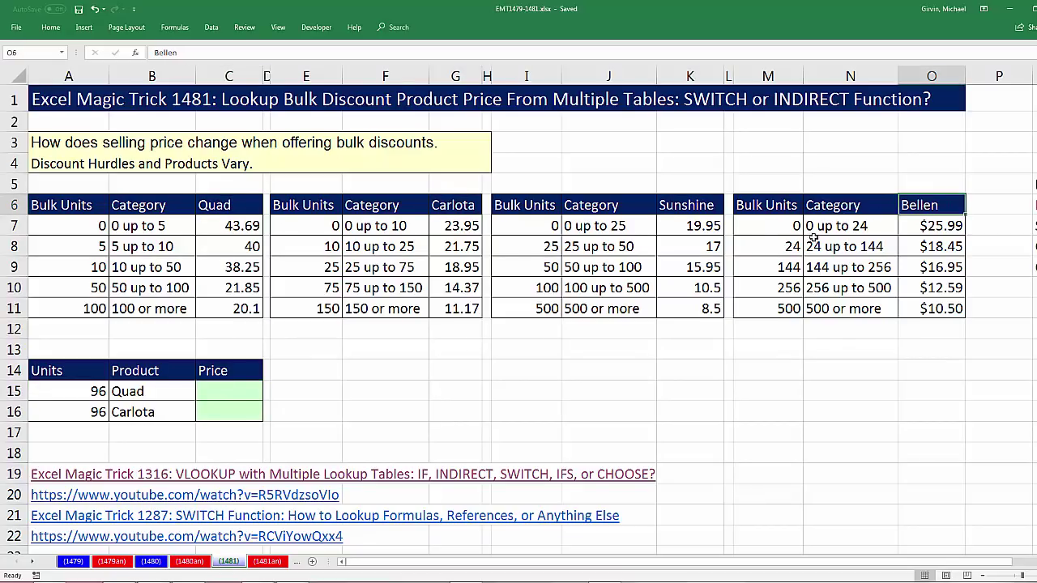
left_click_drag(766, 225, 777, 305)
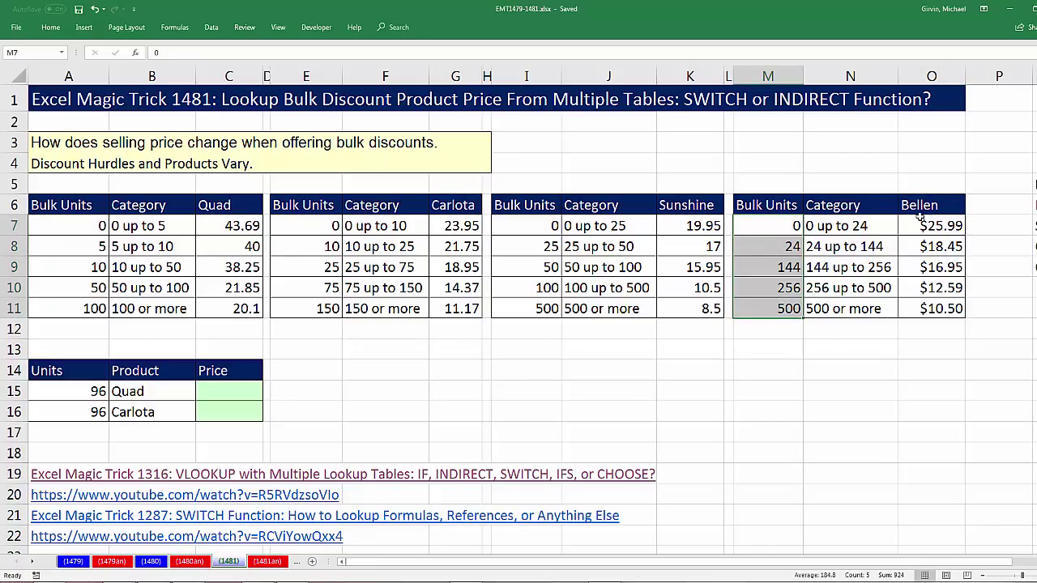
left_click(778, 293)
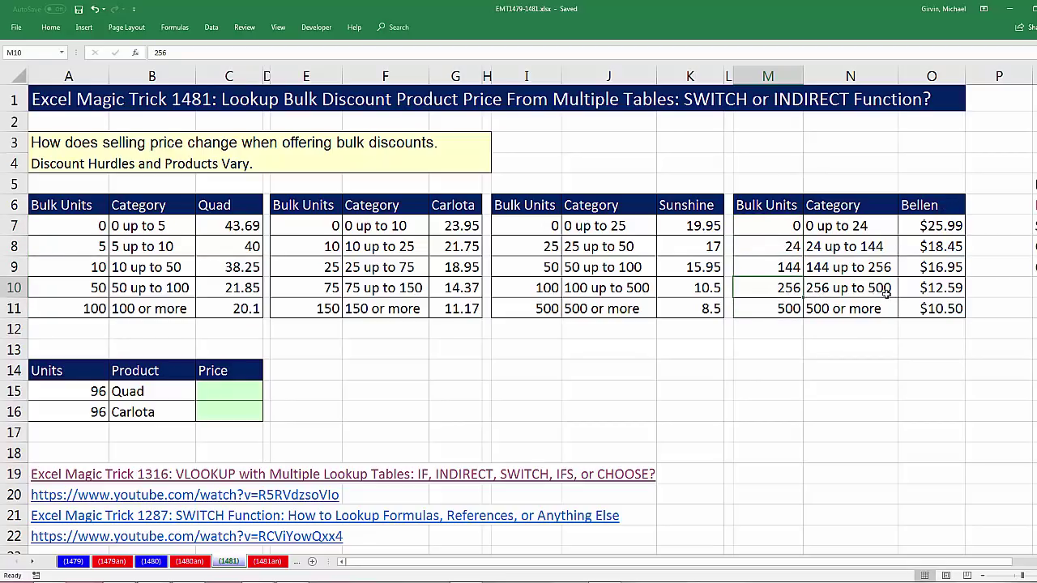
left_click(926, 288)
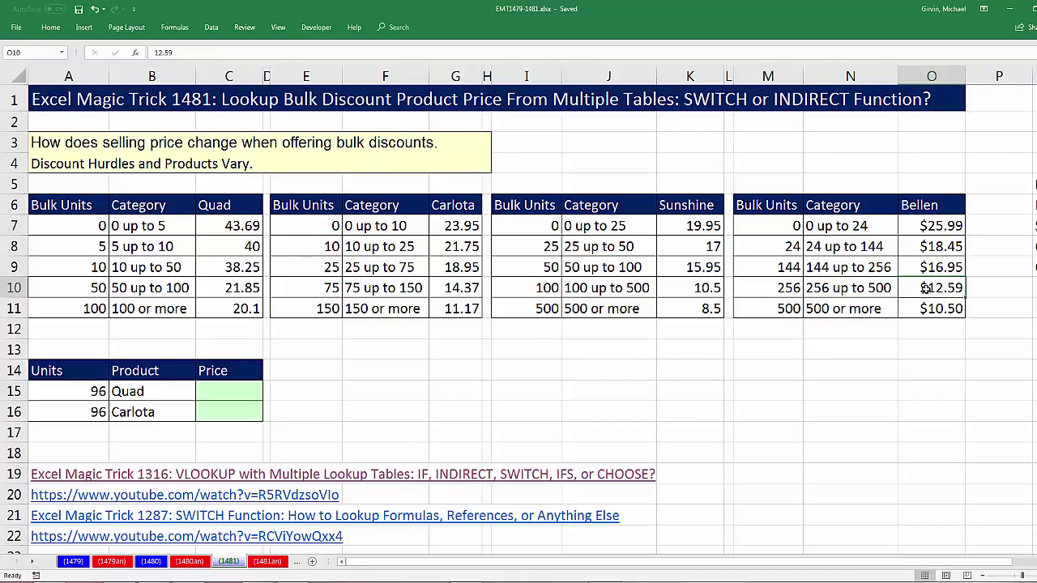
left_click(792, 308)
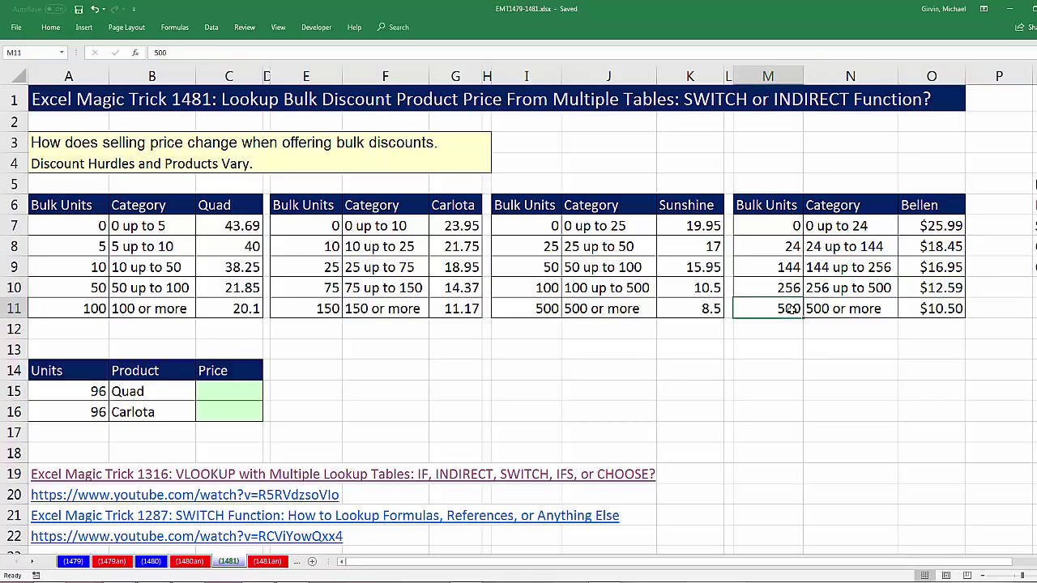
left_click(915, 312)
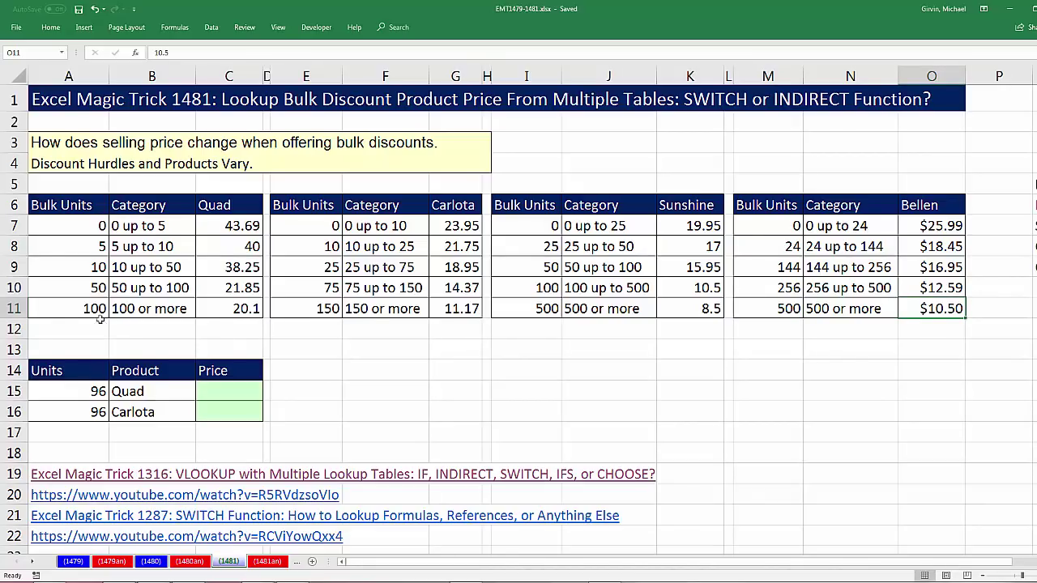
left_click(80, 285)
left_click_drag(80, 286, 238, 290)
left_click(237, 290)
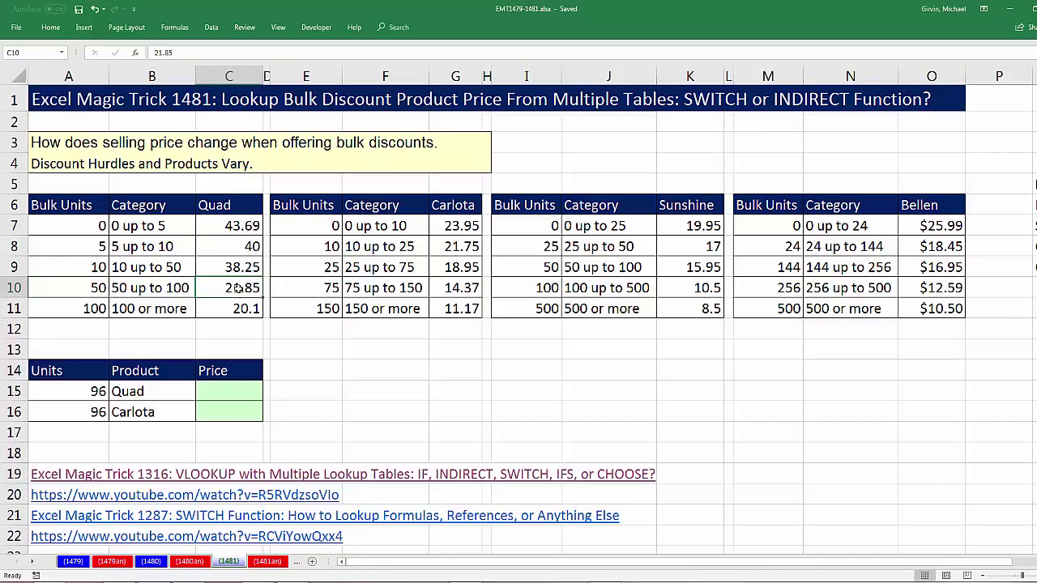
Start a SWITCH formula in C15 with B15 as the expression and the absolute reference $C$6 as the first value
left_click(229, 390)
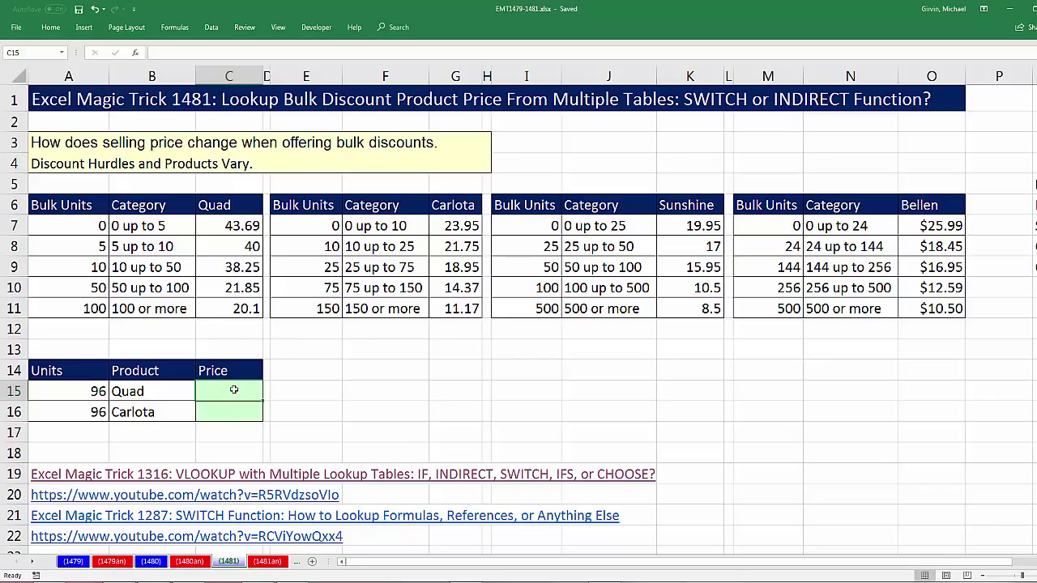
type("=sw")
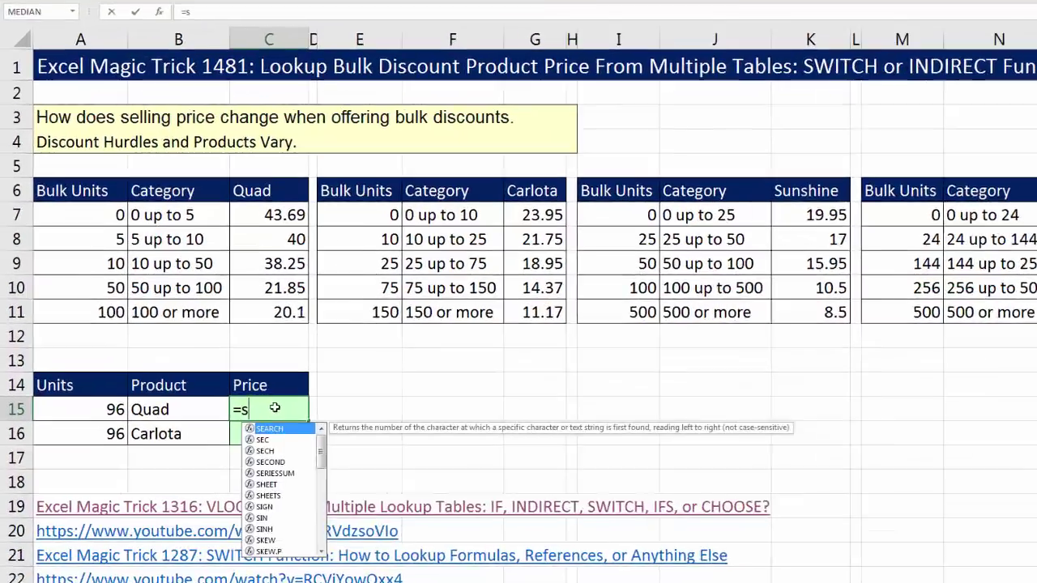
key("Tab")
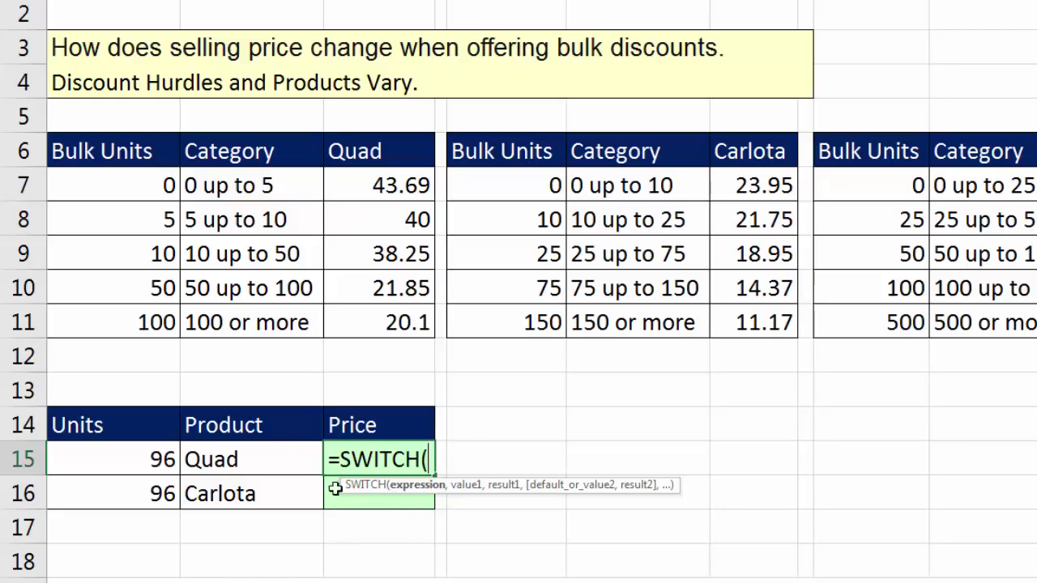
left_click(215, 461)
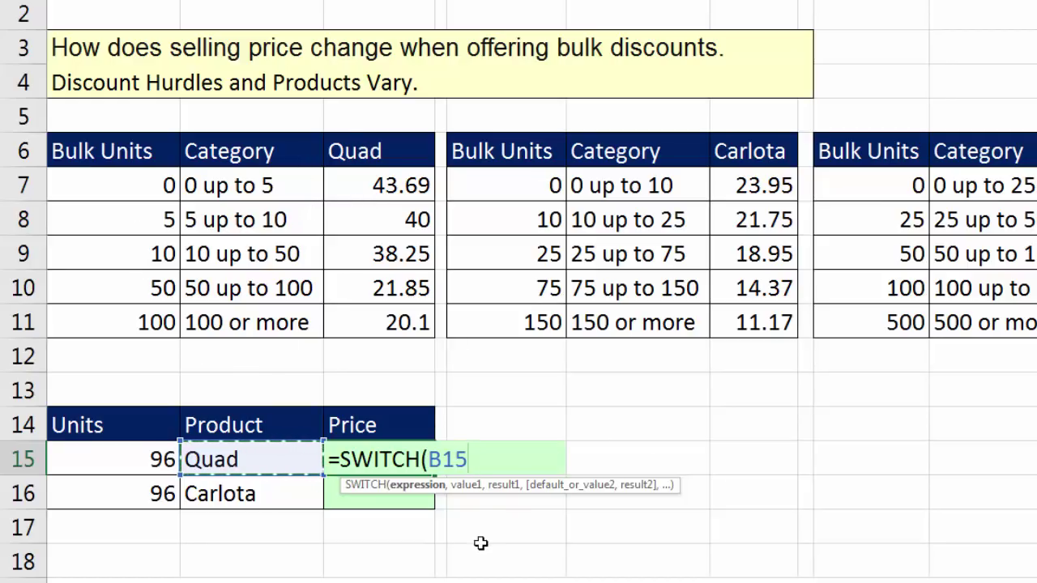
type(",")
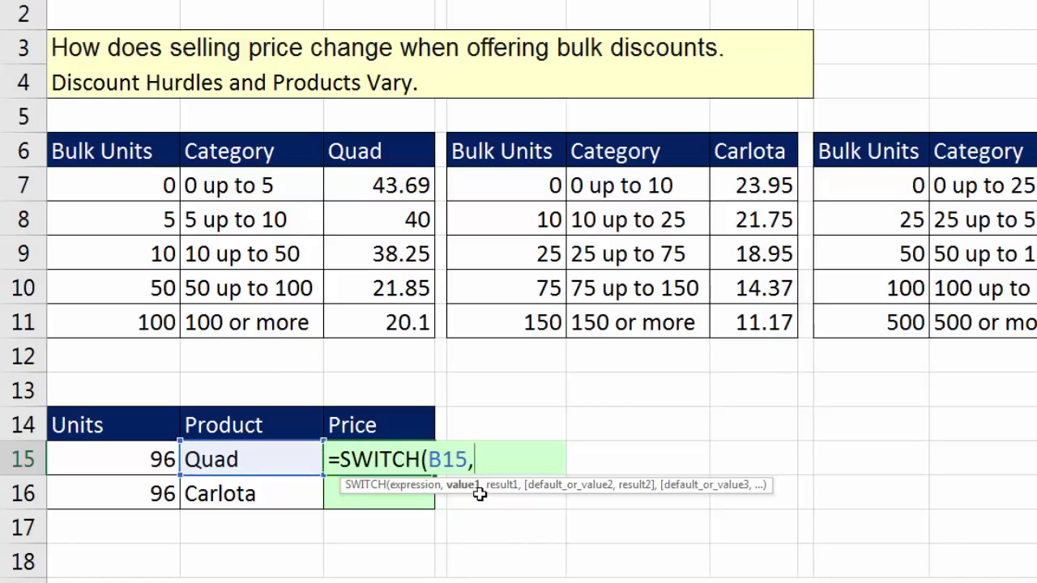
left_click(354, 162)
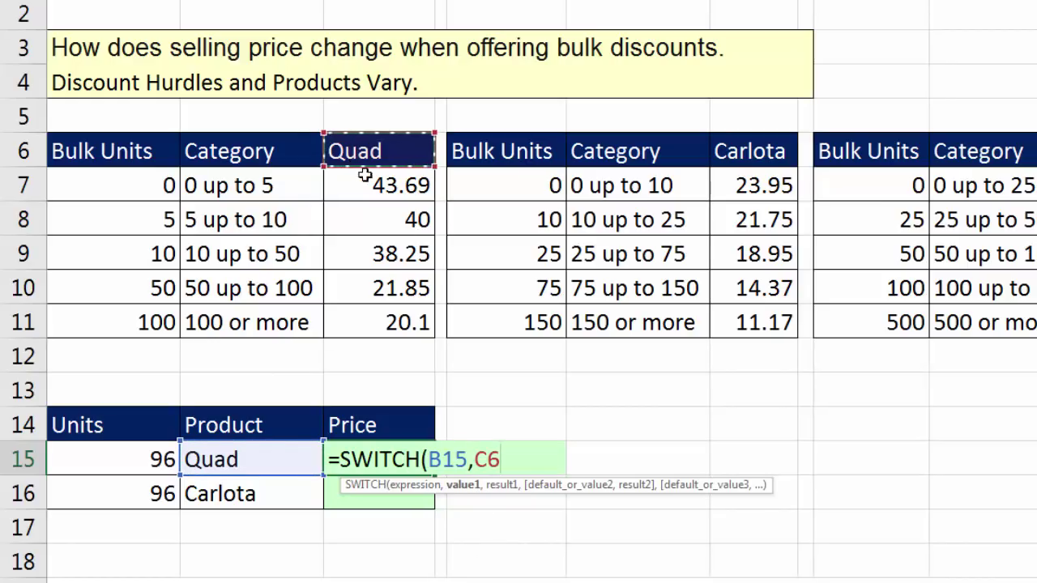
key("F4")
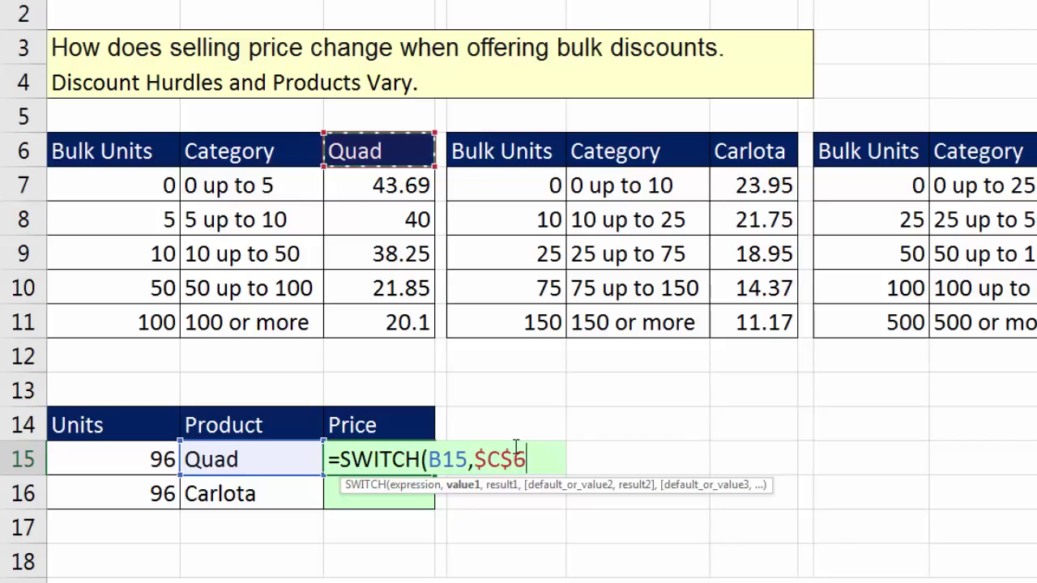
Add the absolute range $A$7:$C$11 as the SWITCH result for the Quad product
left_click(420, 486)
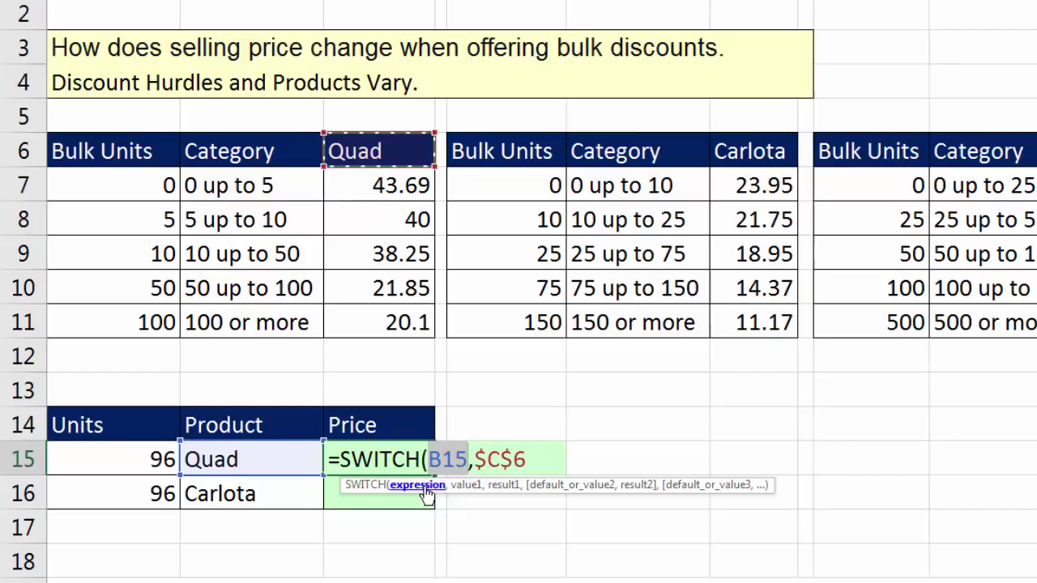
left_click(463, 487)
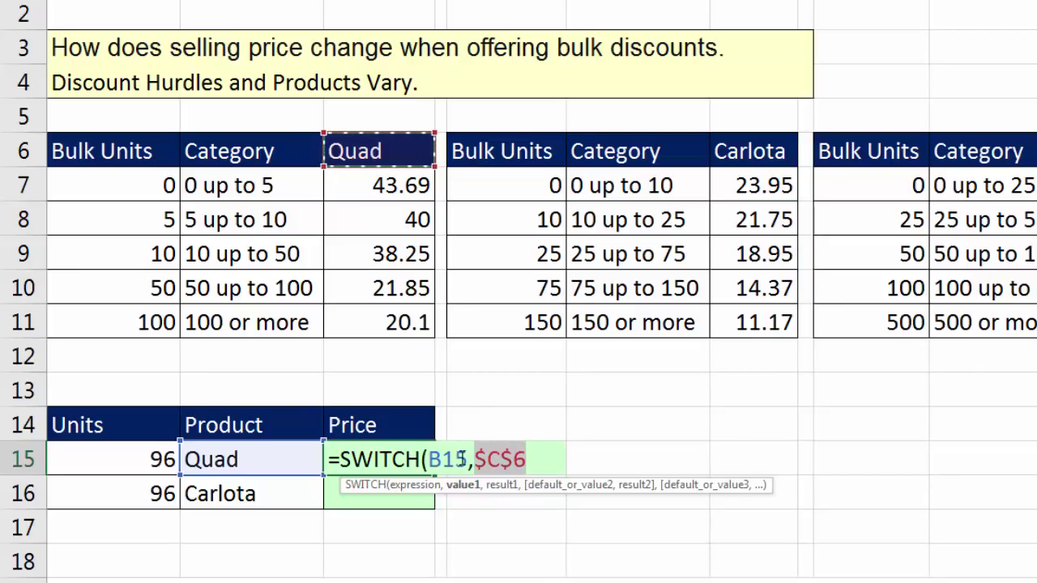
left_click(530, 460)
type(",")
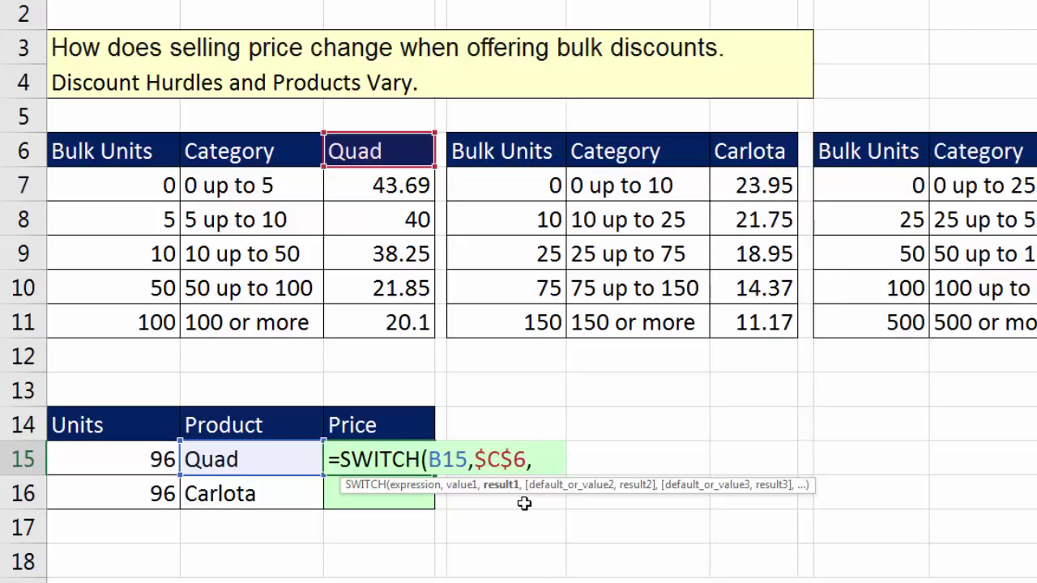
left_click(512, 459)
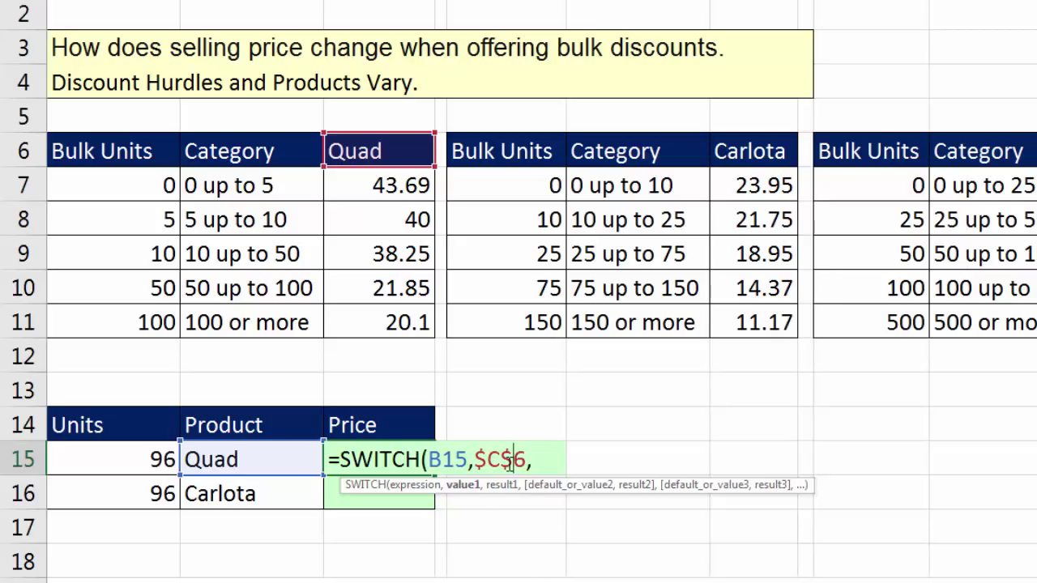
left_click(452, 459)
left_click(495, 484)
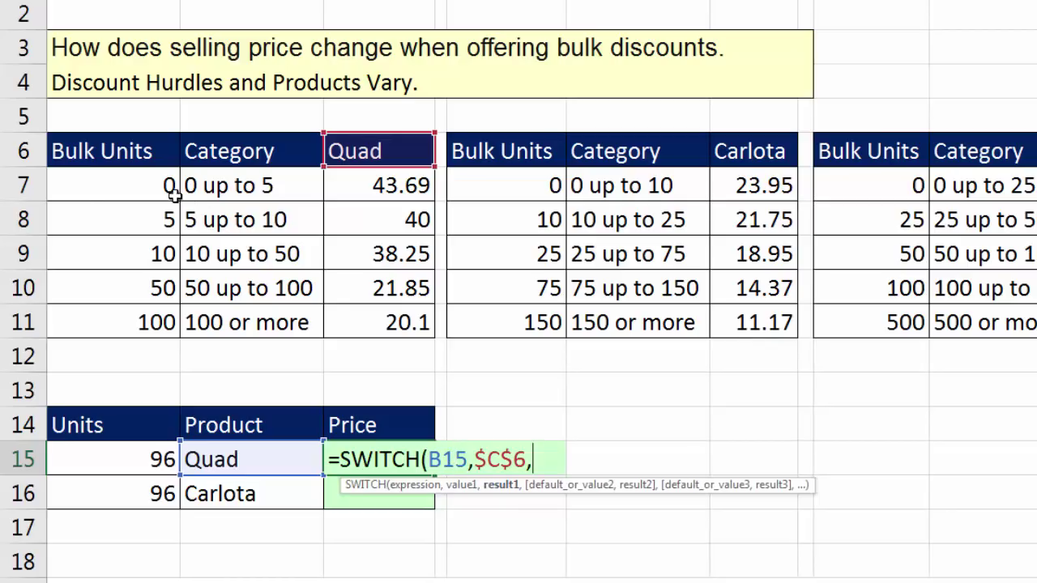
left_click_drag(147, 183, 399, 323)
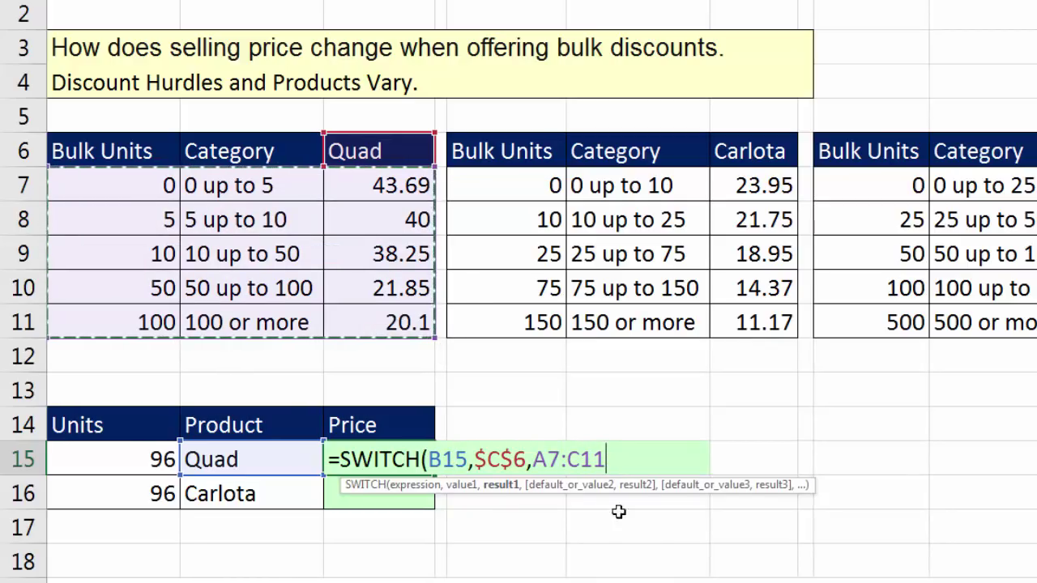
key("F4")
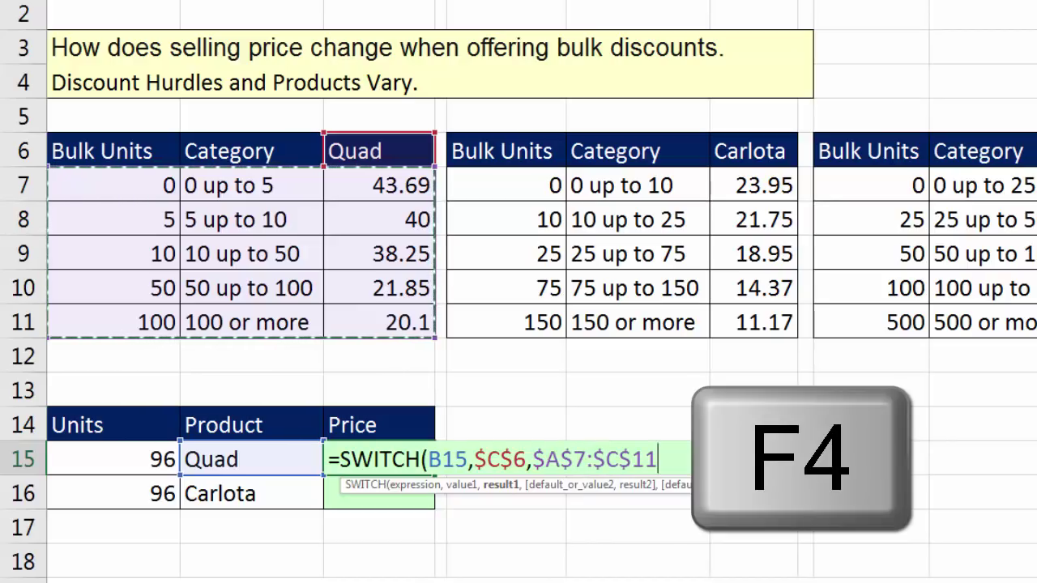
type(",")
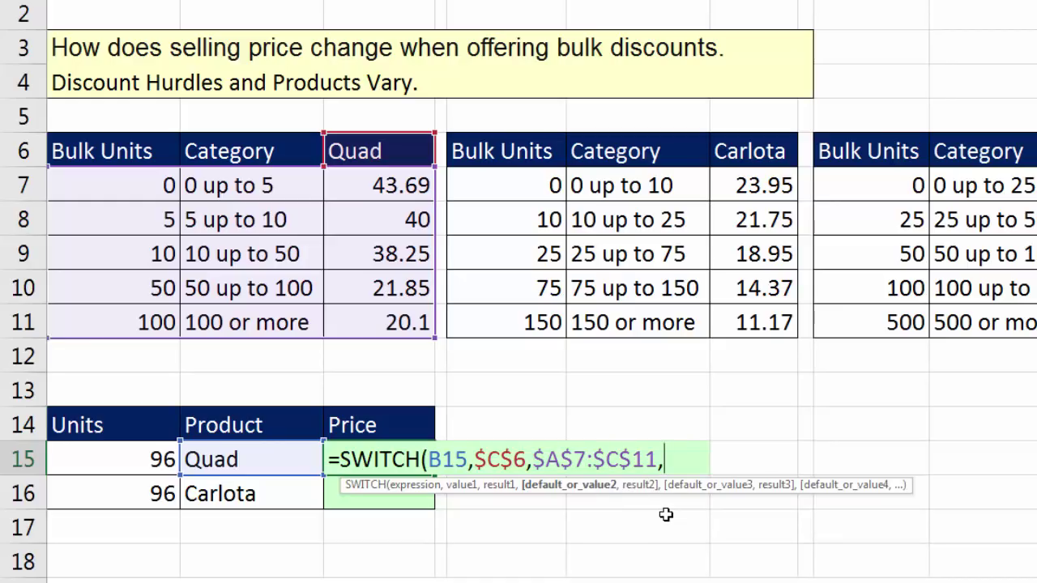
Add the Carlota pair to the SWITCH formula, with $G$6 as the value and $E$7:$G$11 as the result
left_click(744, 154)
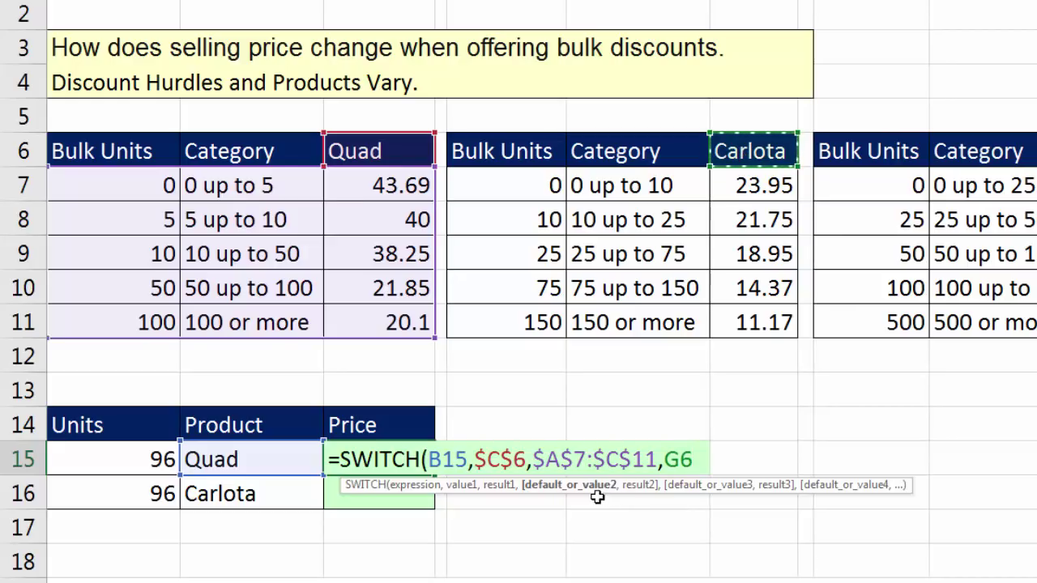
key("F4")
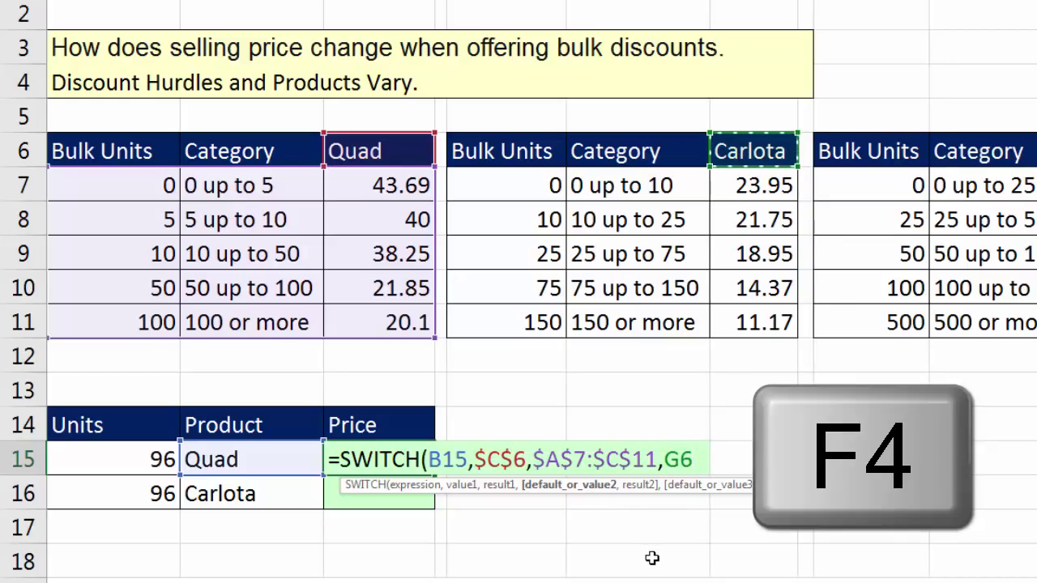
type(",")
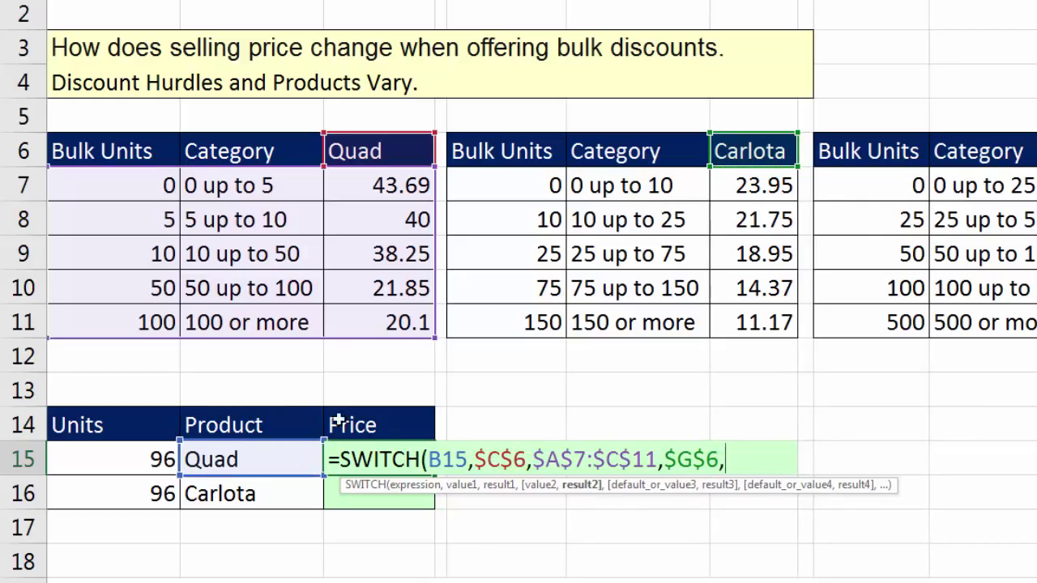
left_click_drag(476, 188, 749, 326)
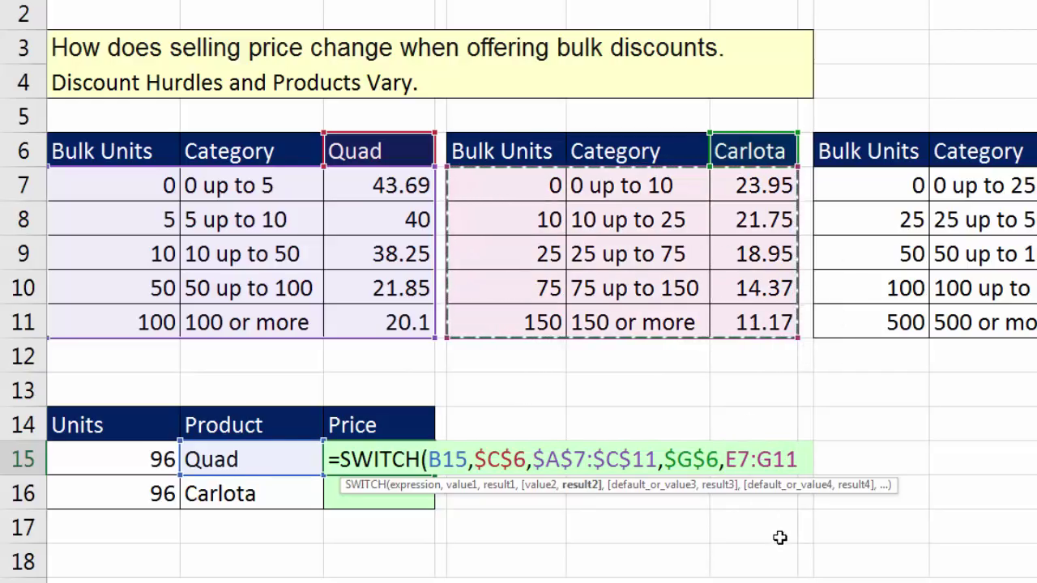
key("F4")
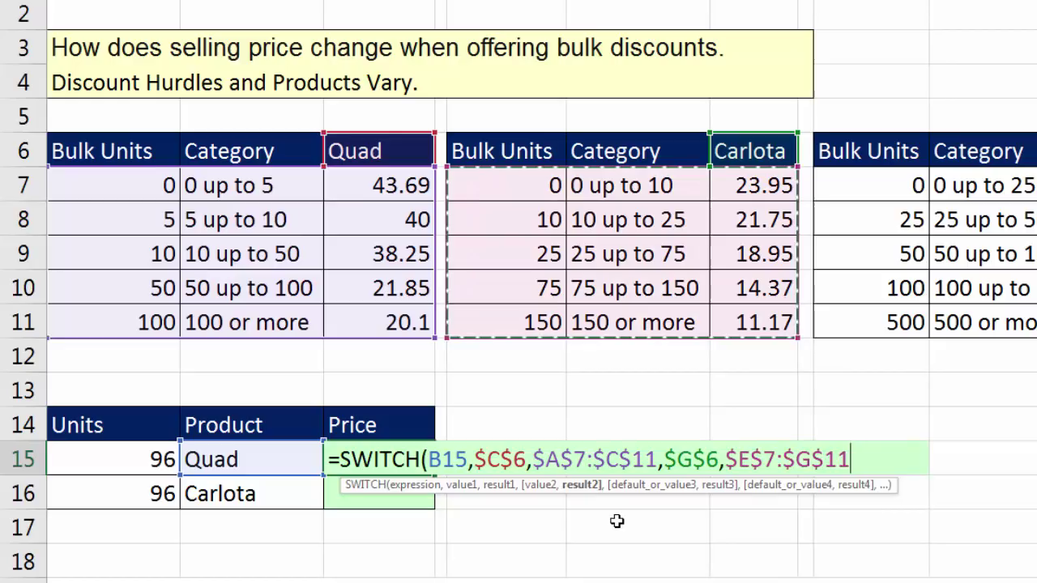
type(",")
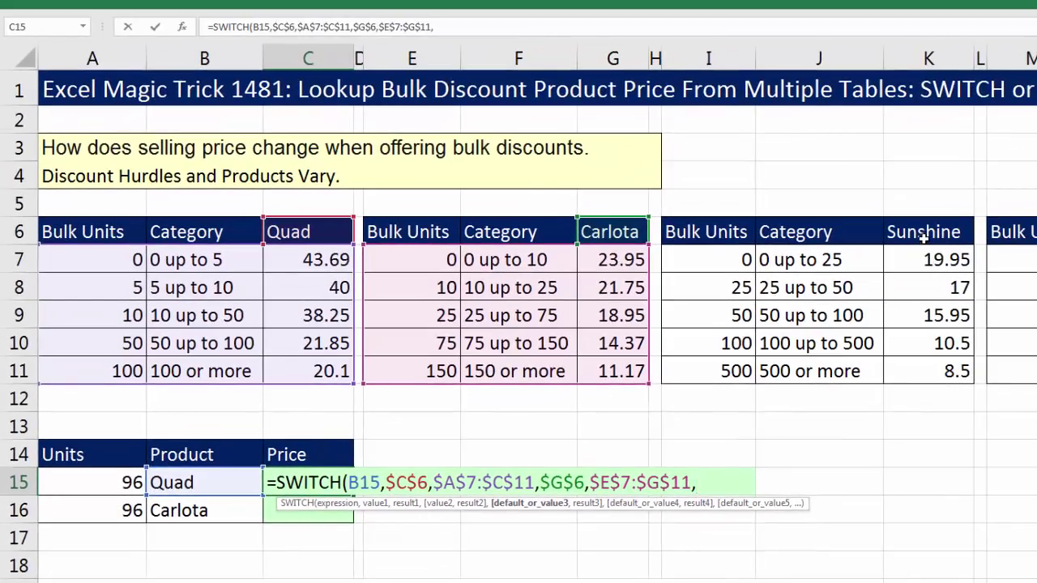
Add the Sunshine pair to the SWITCH formula, with $K$6 as the value and $I$7:$K$11 as the result
left_click(924, 237)
key("F4")
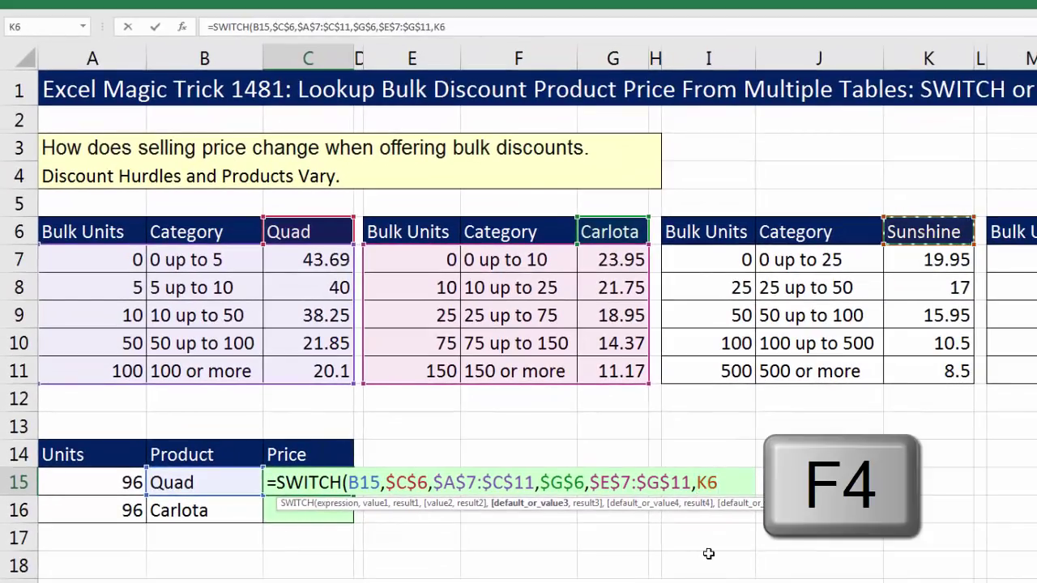
type(",")
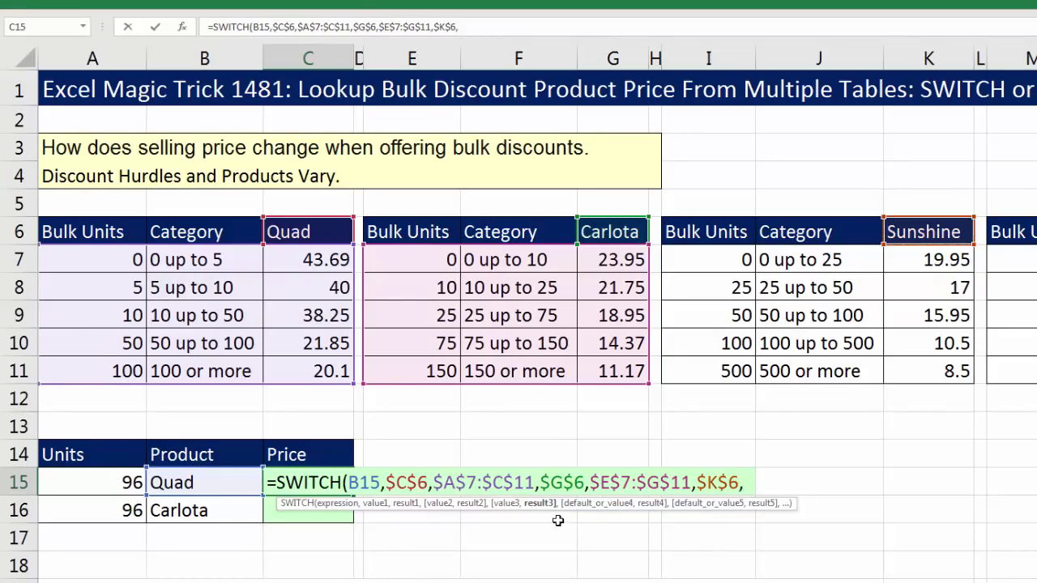
left_click_drag(719, 259, 960, 370)
key("F4")
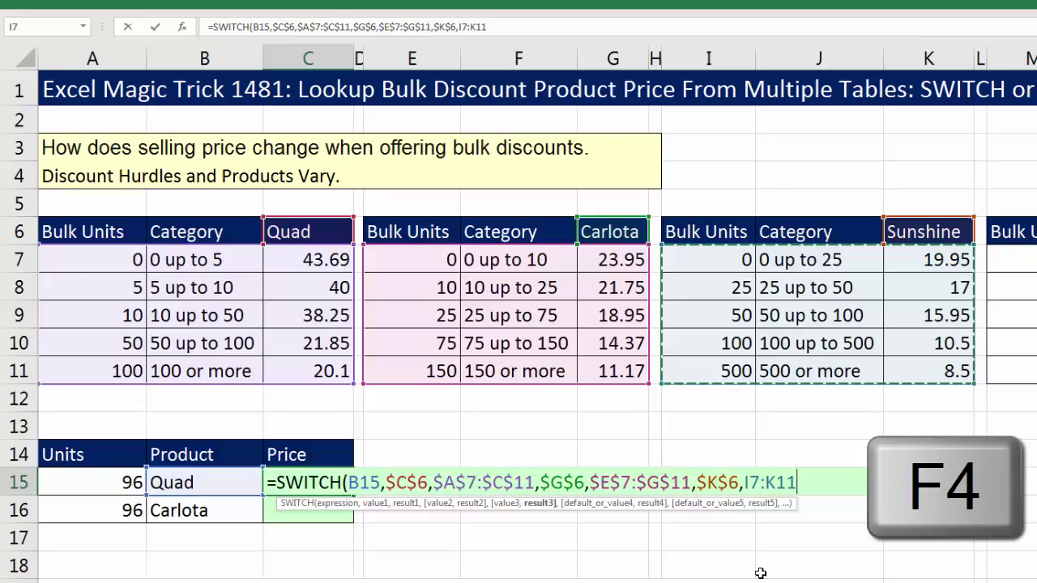
type(",")
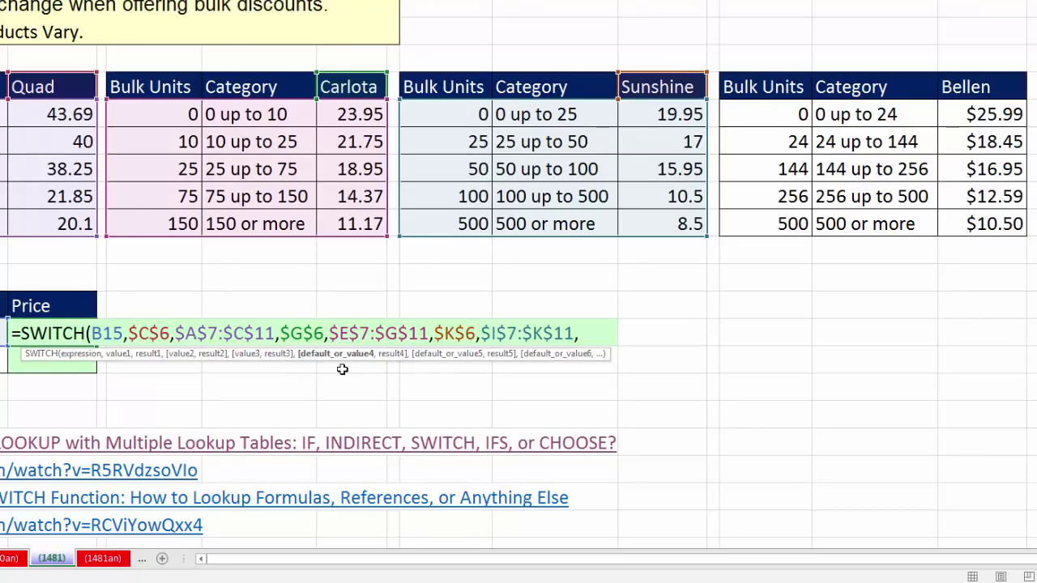
Add the absolute range $M$7:$O$11 as the SWITCH formula's default result and enter the formula in C15
left_click_drag(752, 114, 980, 228)
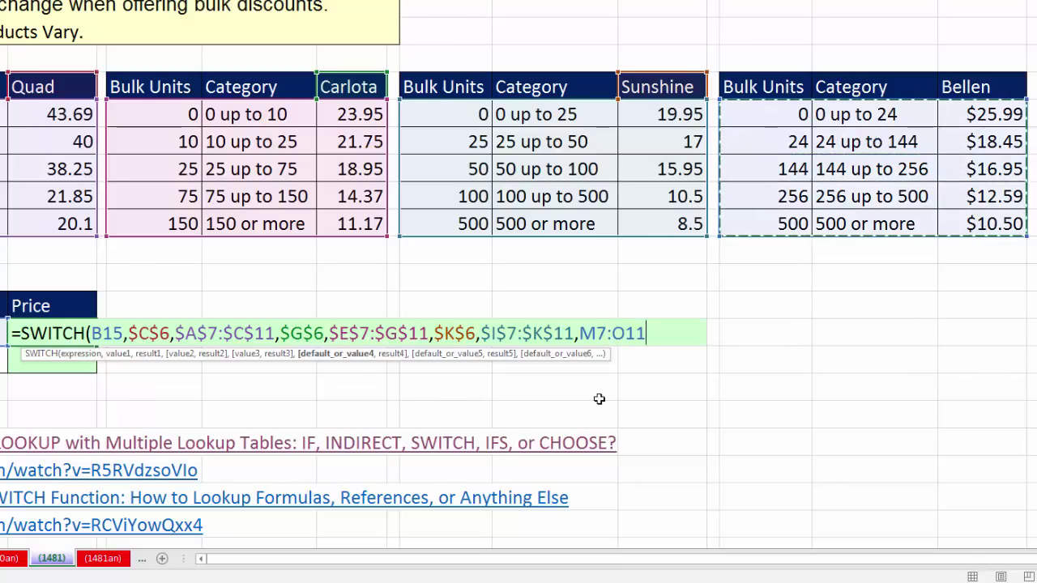
key("F4")
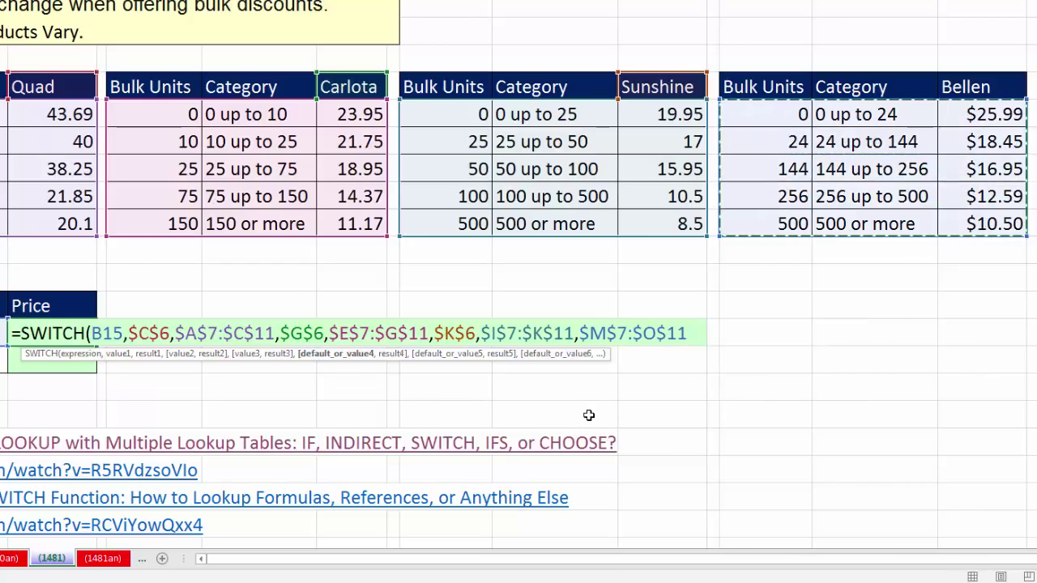
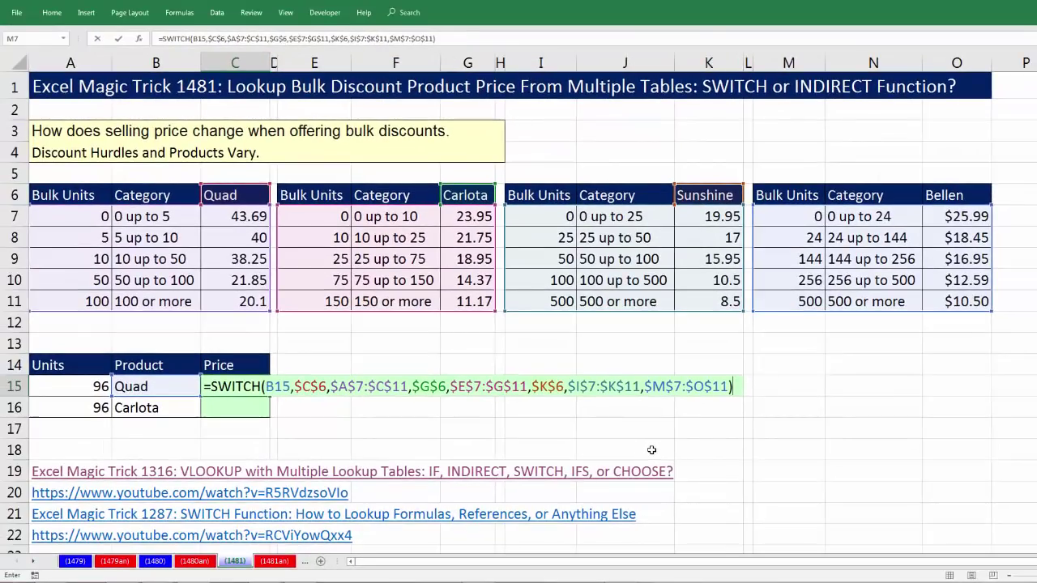
key("Return")
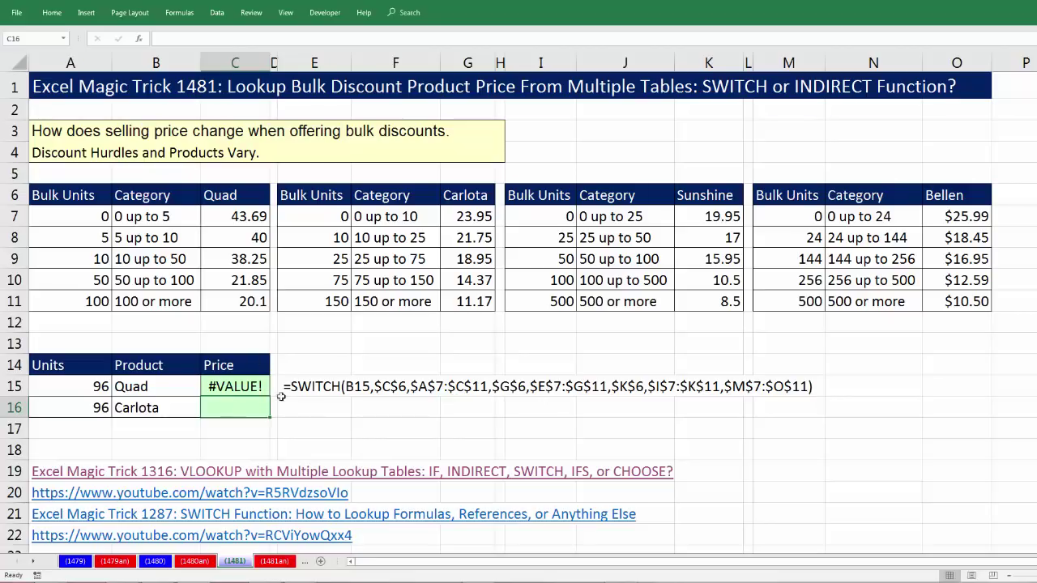
Evaluate the SWITCH expression inside C15 to inspect what it returns, and restore the formula
left_click(253, 386)
key("F2")
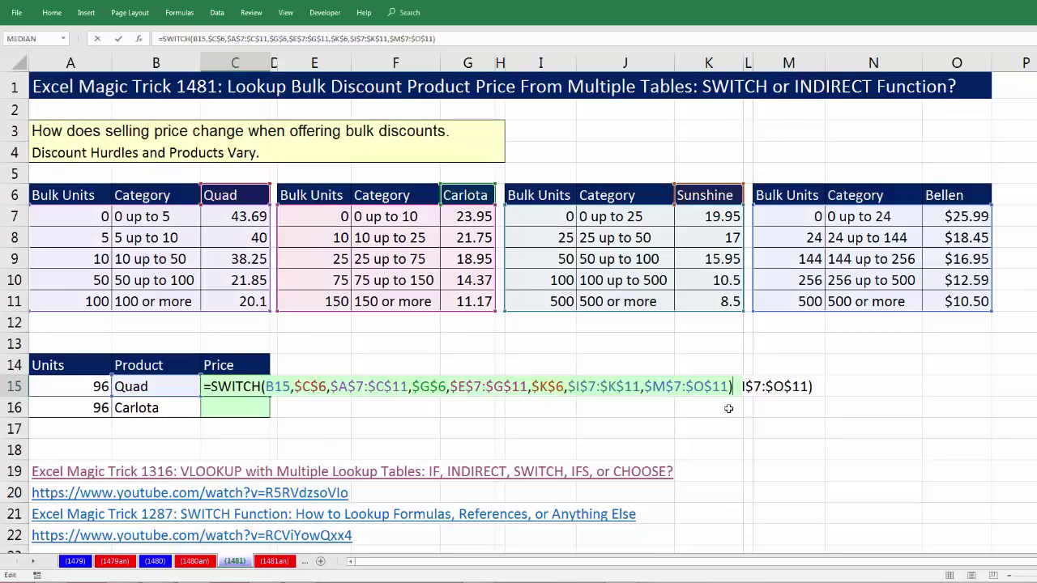
key("F9")
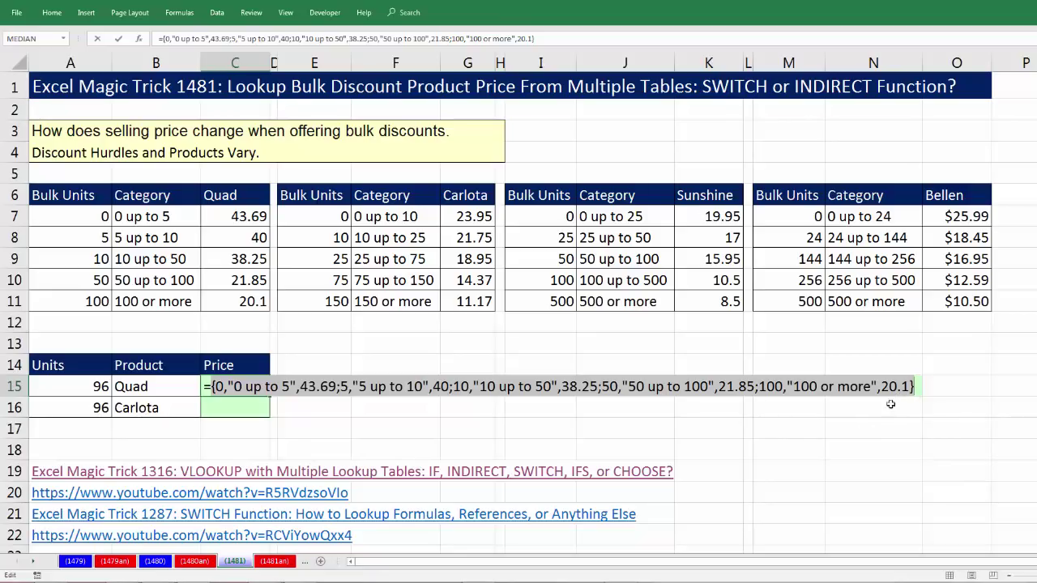
key("ctrl+z")
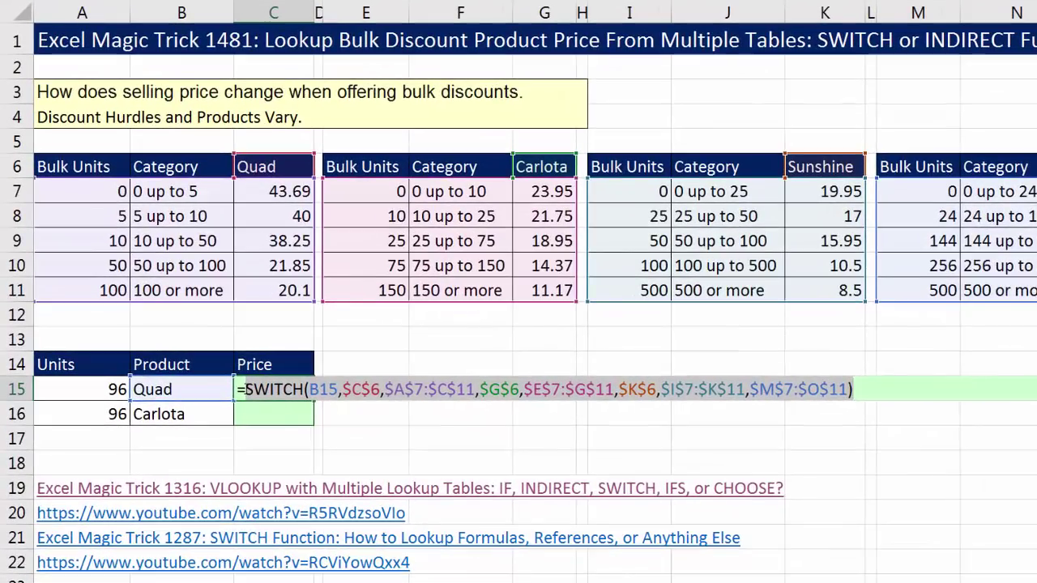
Wrap the SWITCH expression in a VLOOKUP with A15 as the lookup value and SWITCH as the table array
key("Left")
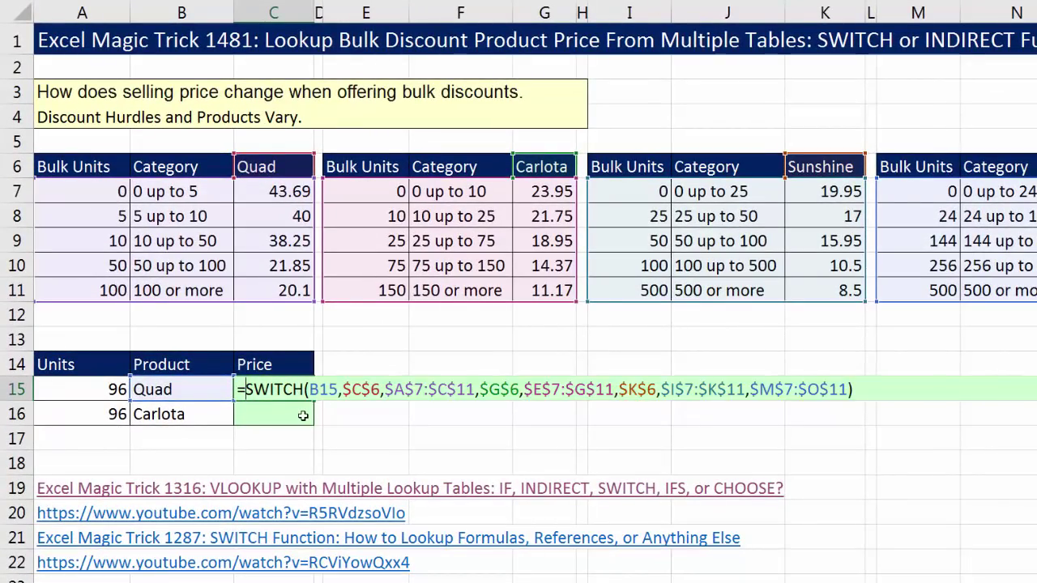
type("VLOOKUP(")
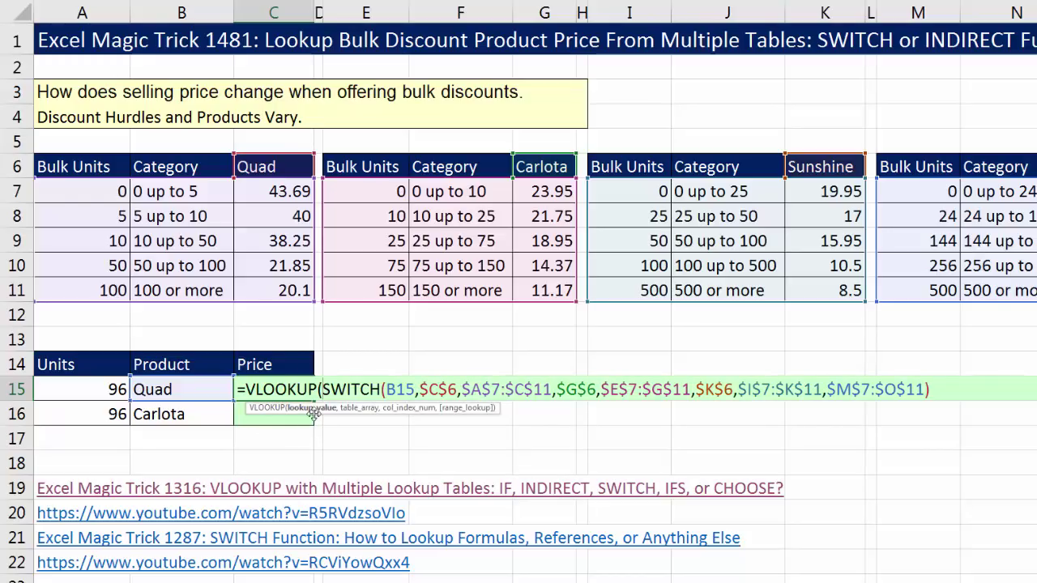
left_click(324, 389)
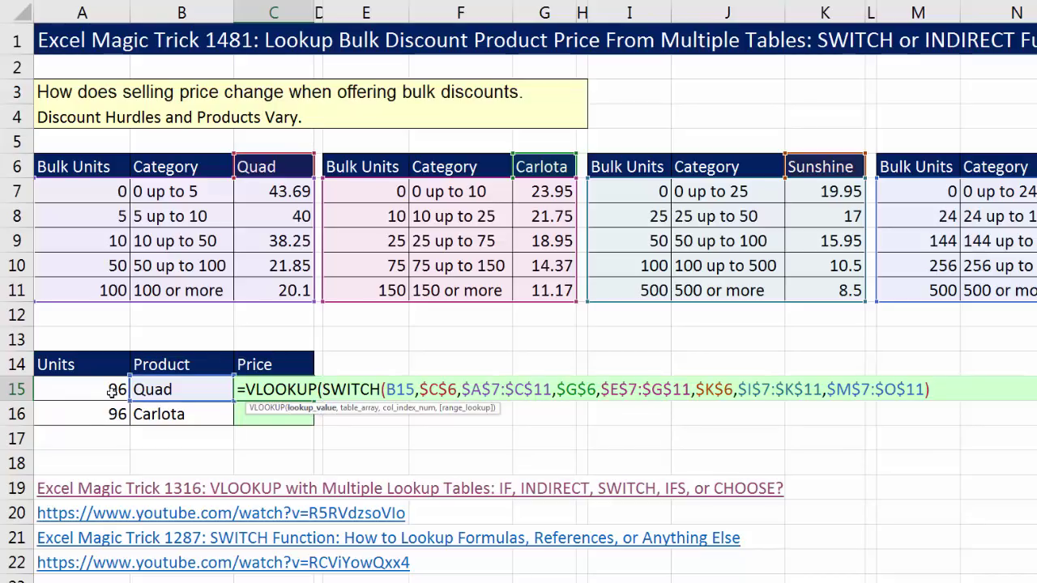
left_click(101, 390)
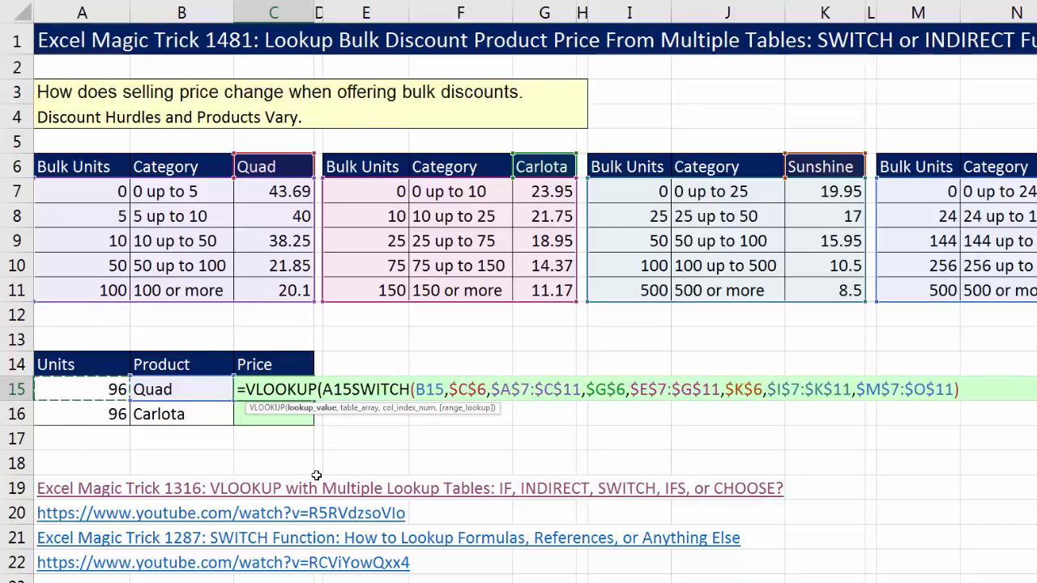
type(",")
key("shift+End")
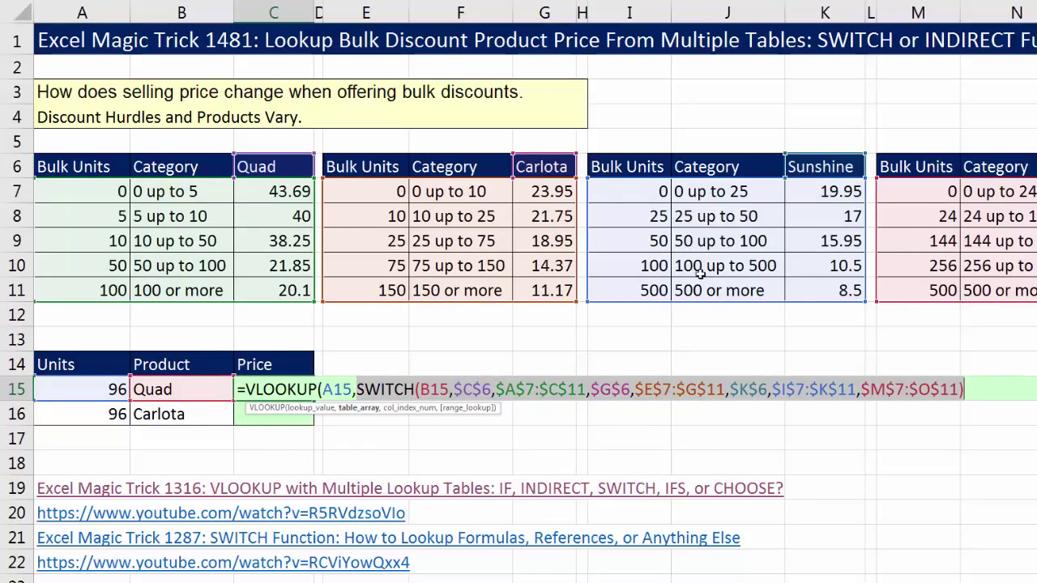
left_click(312, 408)
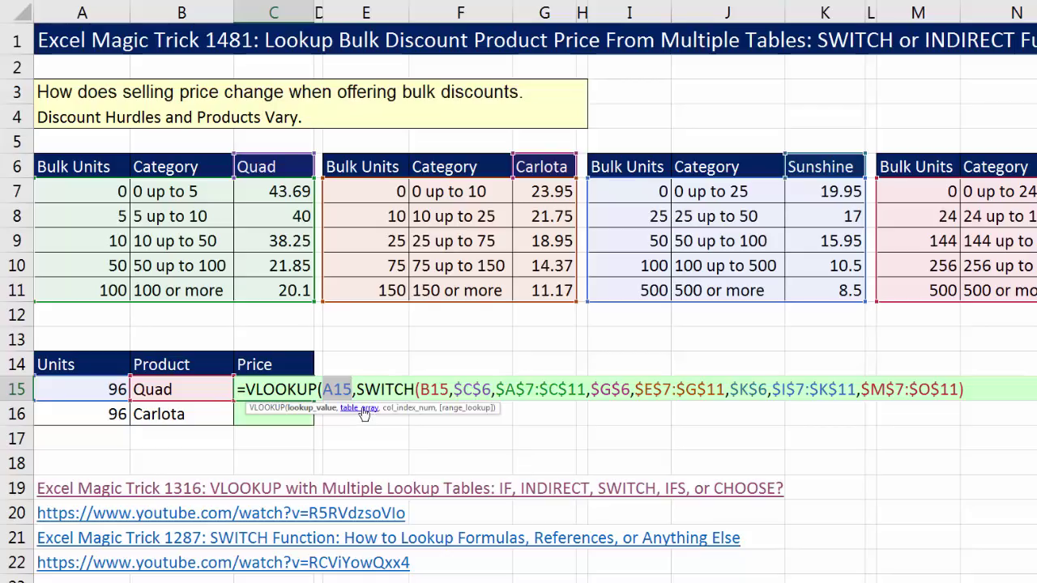
left_click(362, 408)
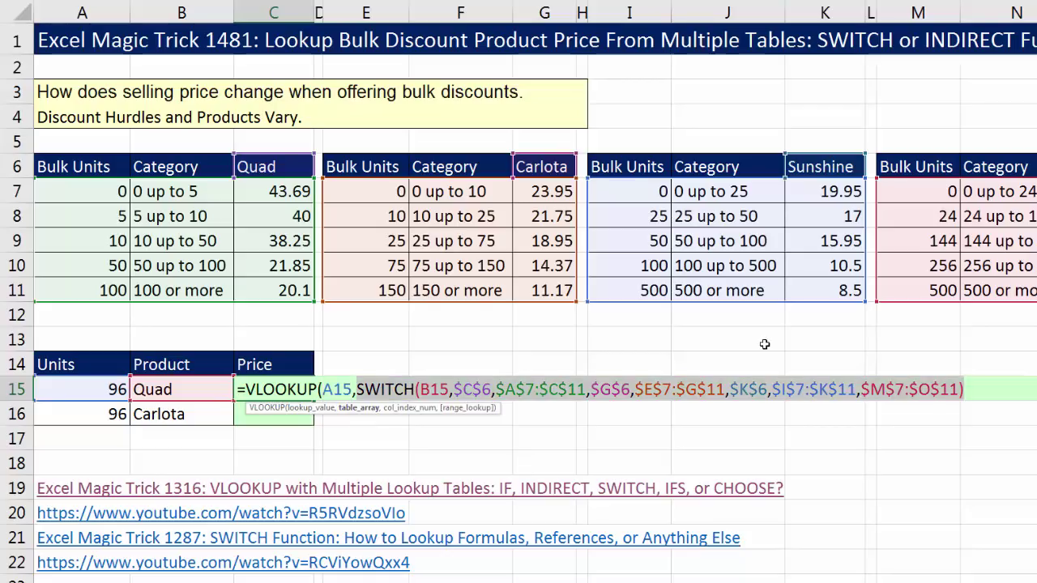
key("Right")
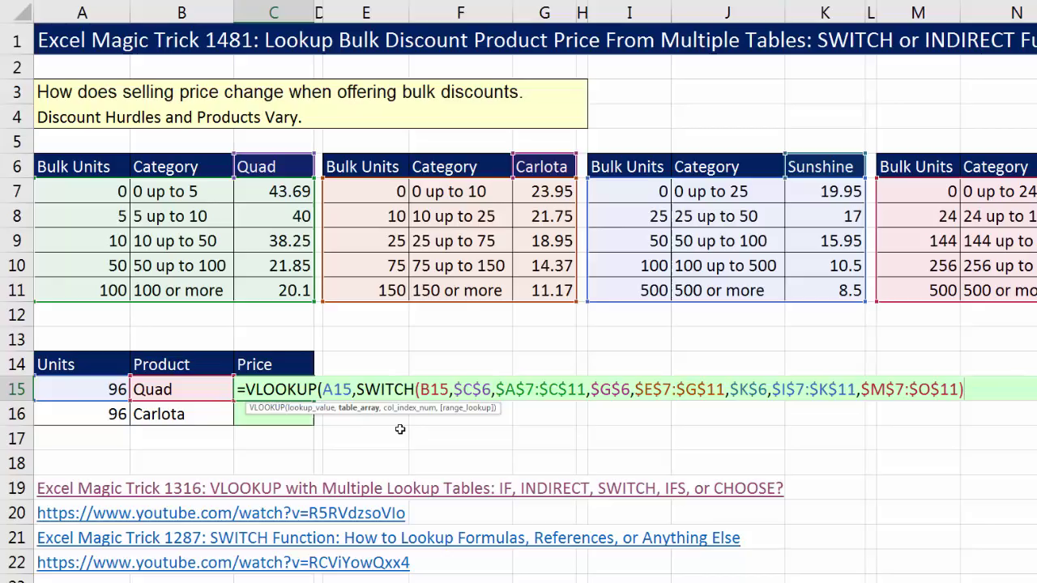
Complete the VLOOKUP with column index 3 and no range lookup argument, enter it in C15 and copy it down to C16
type("),")
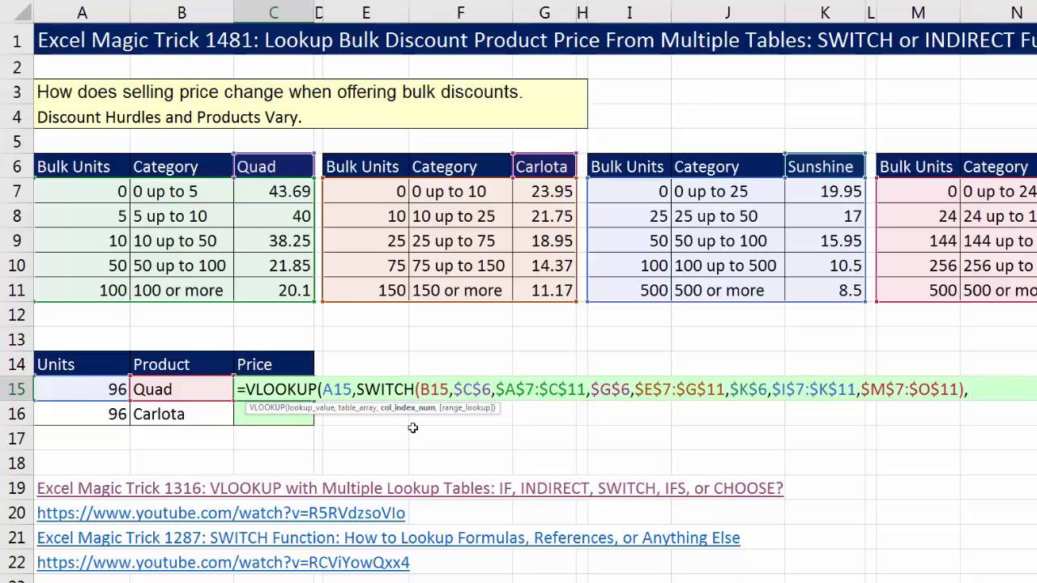
type("3")
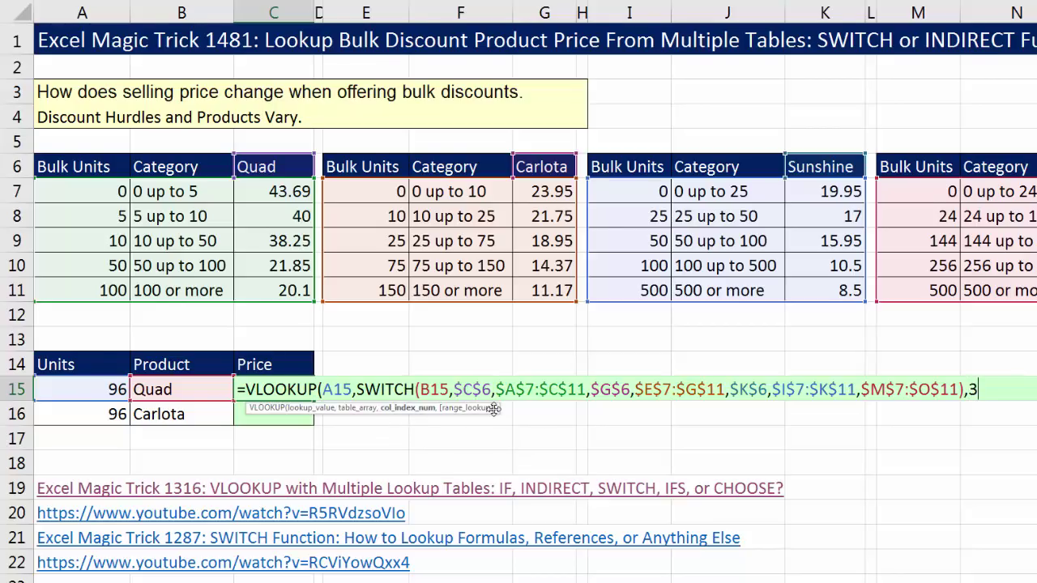
left_click_drag(489, 410, 936, 405)
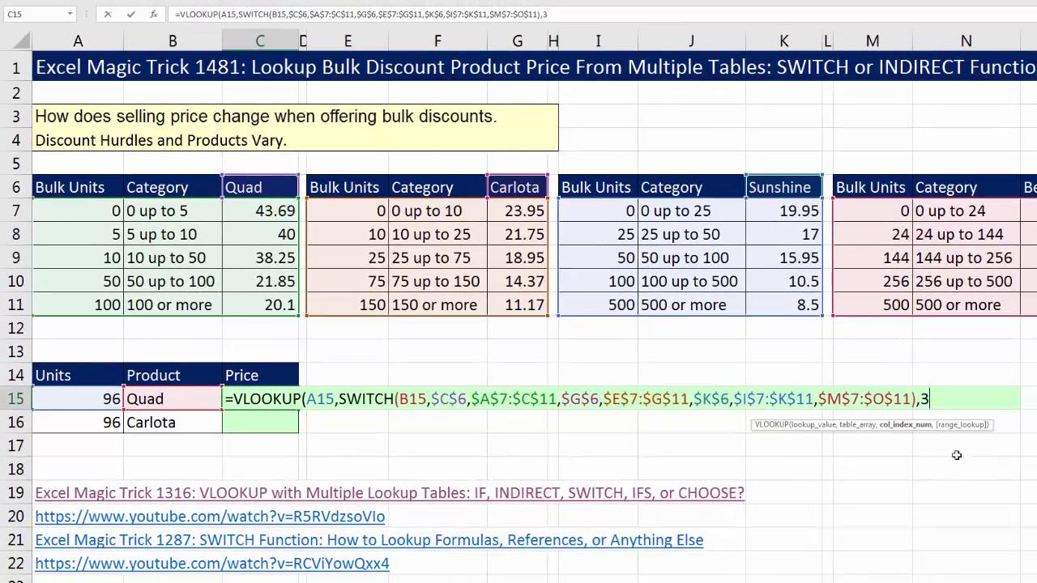
type(",")
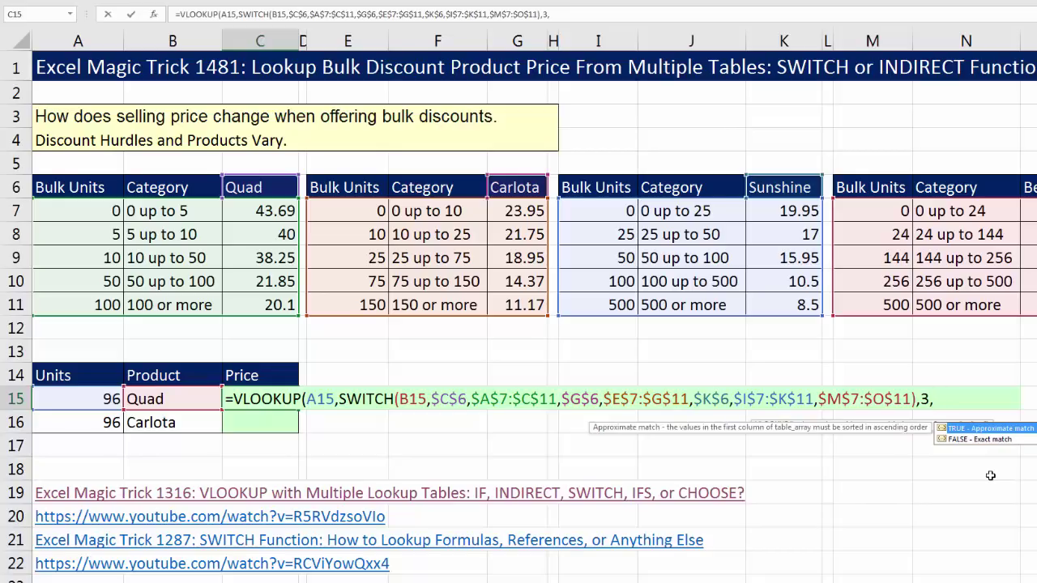
key("Left")
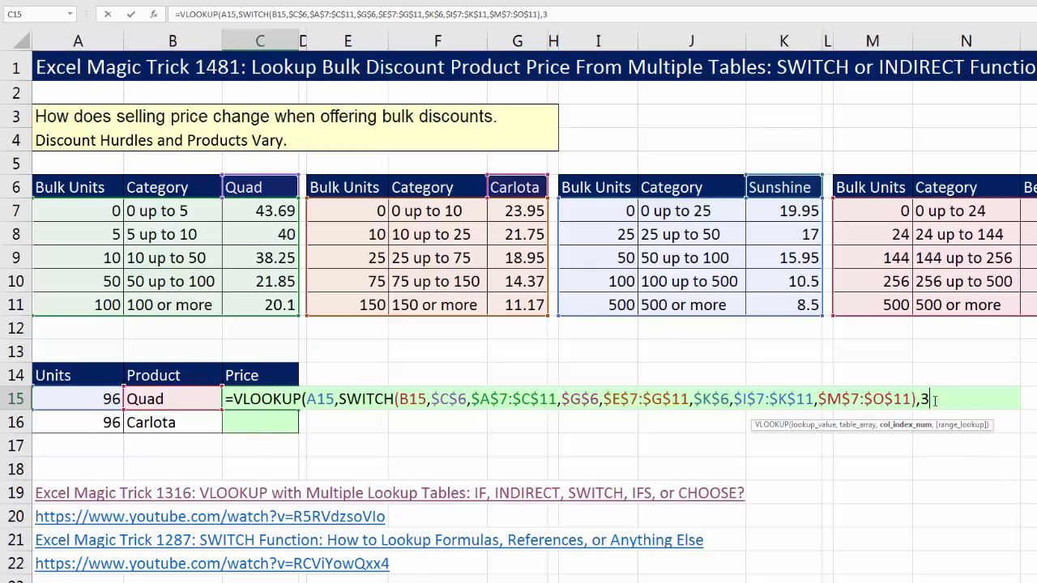
type(")")
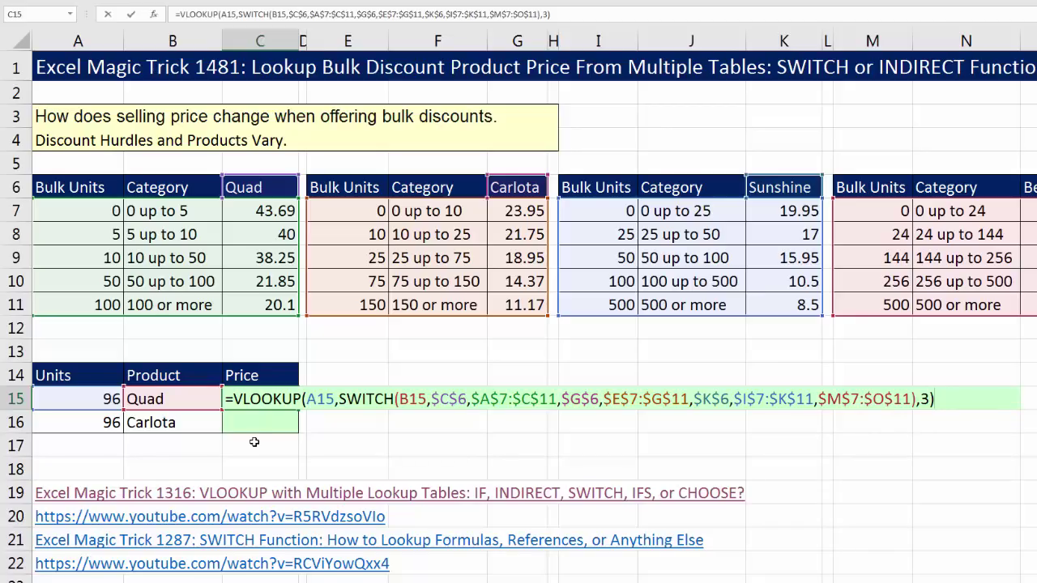
key("ctrl+Return")
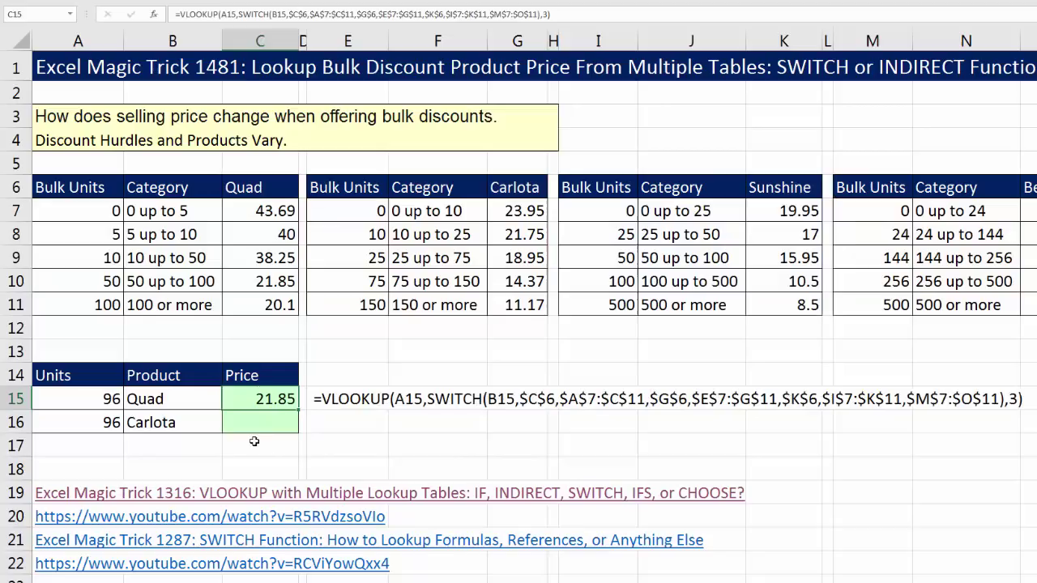
left_click_drag(296, 411, 292, 451)
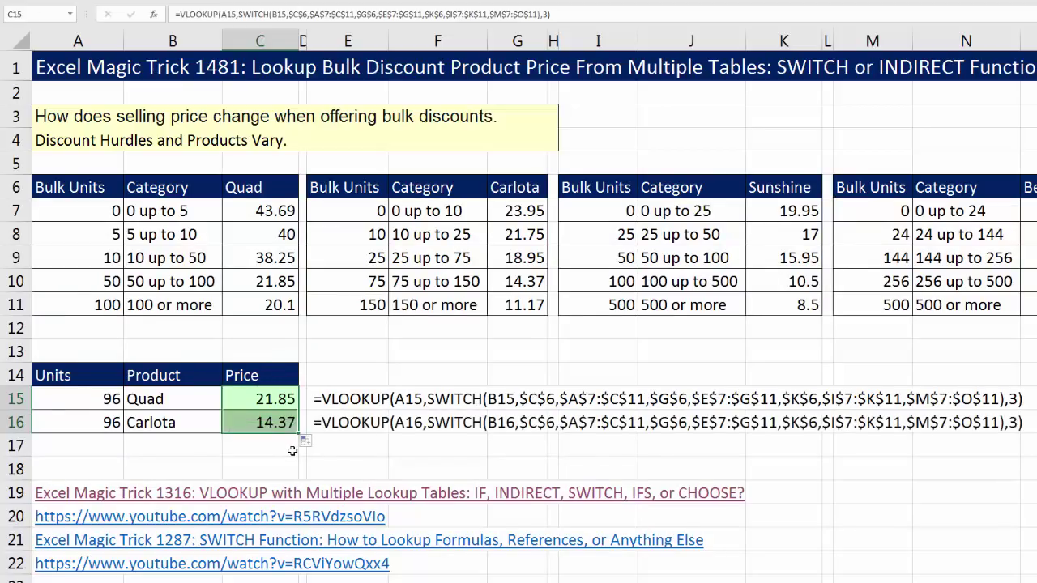
Check the Carlota price in C16 against the 75 up to 150 row of the Carlota table
left_click(178, 423)
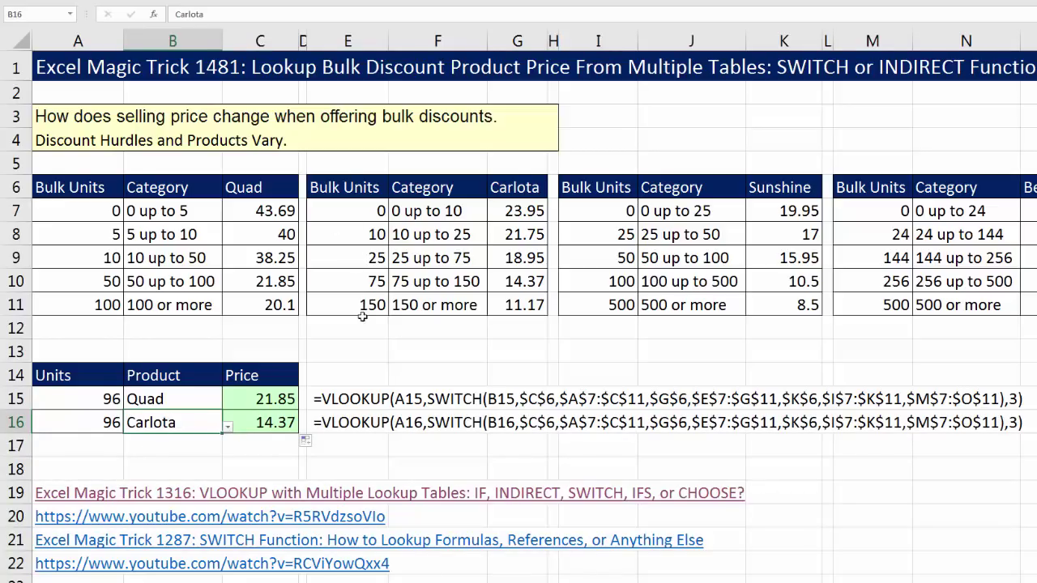
left_click(356, 283)
left_click_drag(419, 281, 507, 284)
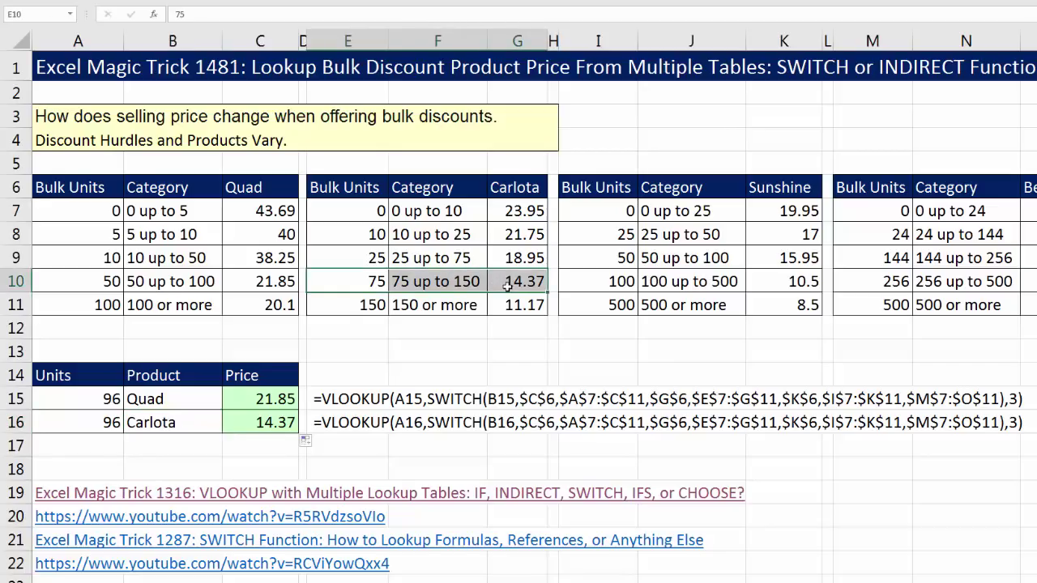
Change the product in B16 to Sunshine and check its price against the 50 up to 100 row of the Sunshine table
left_click(209, 423)
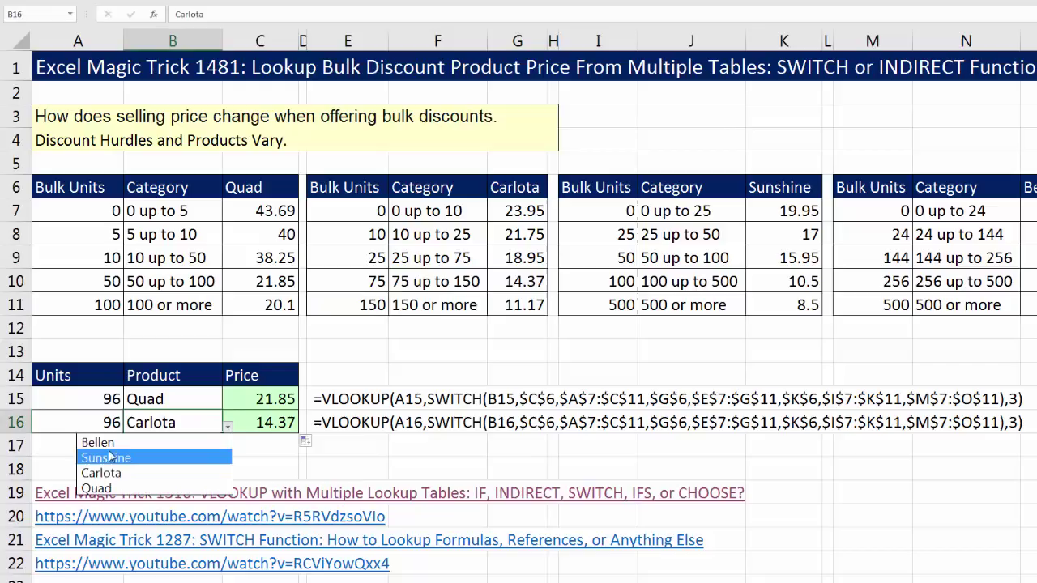
left_click(114, 459)
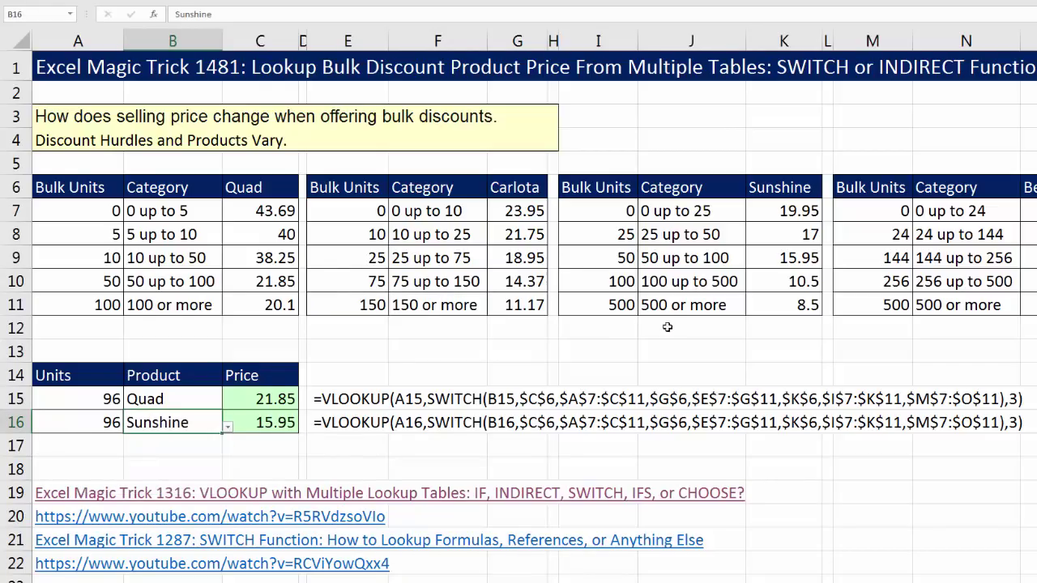
left_click_drag(589, 260, 778, 261)
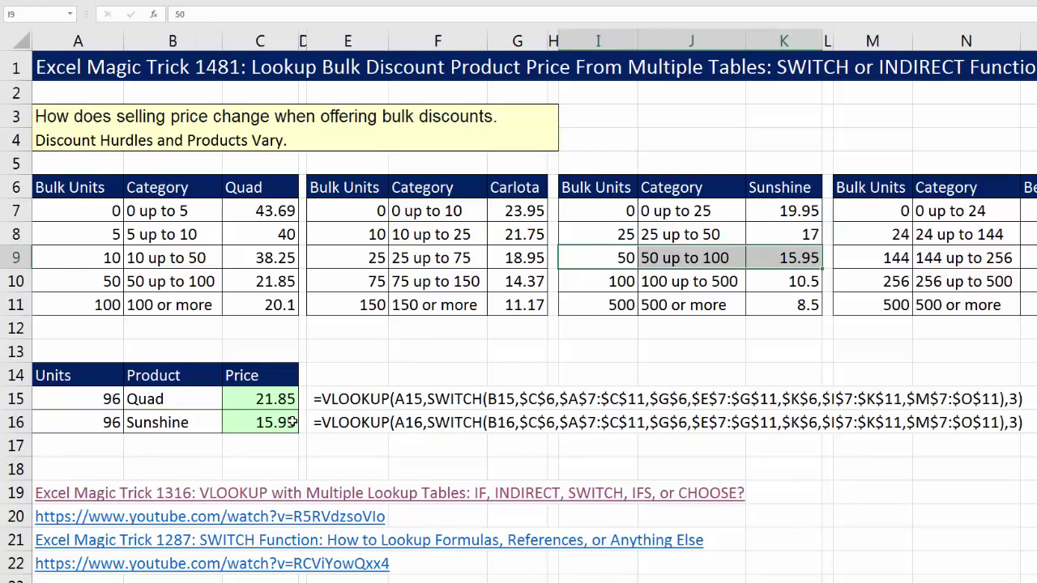
Review the VLOOKUP and SWITCH formula in C15, and clear the formula from C16
left_click(259, 397)
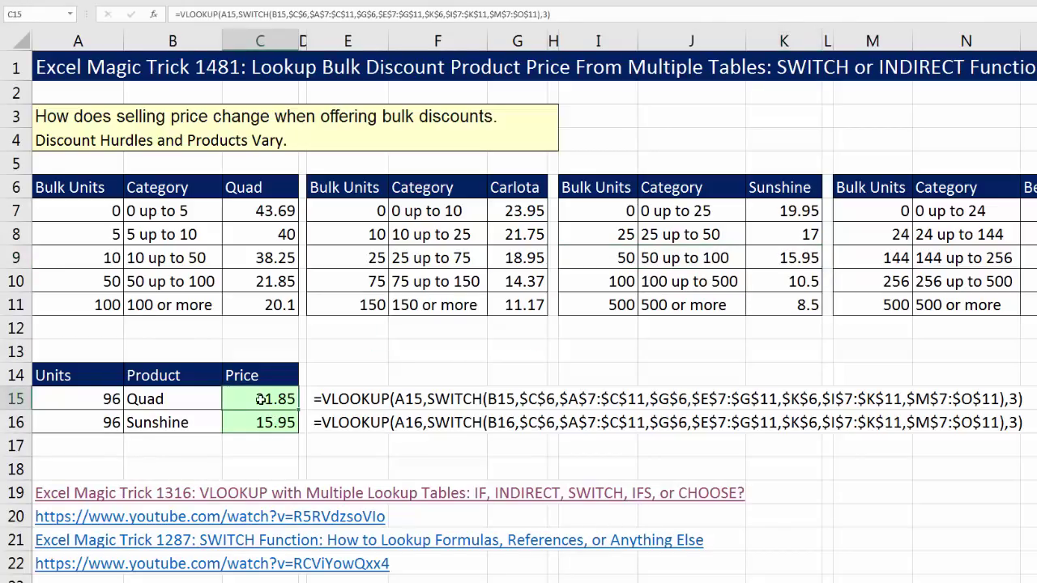
key("F2")
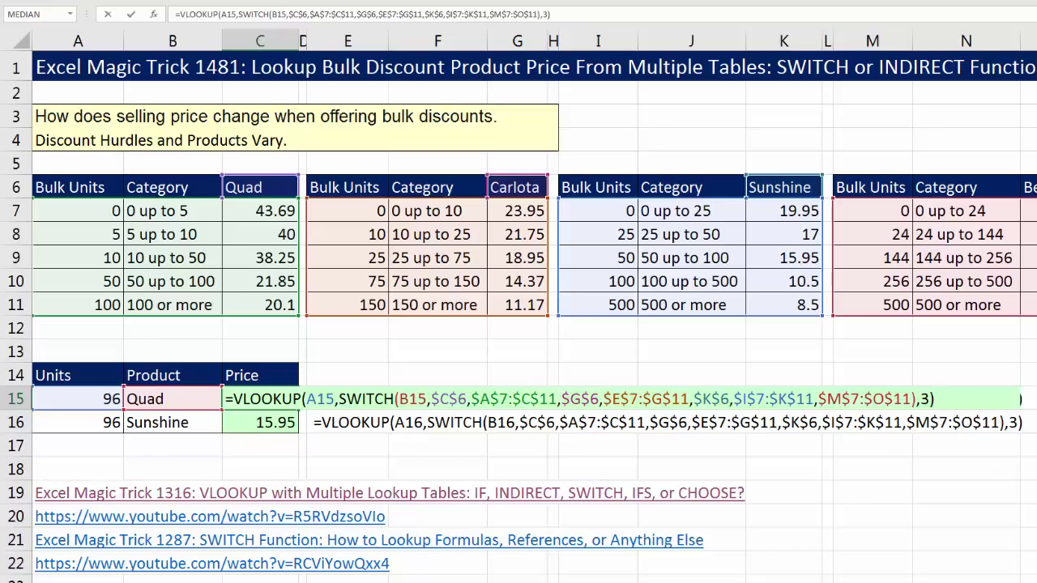
key("Return")
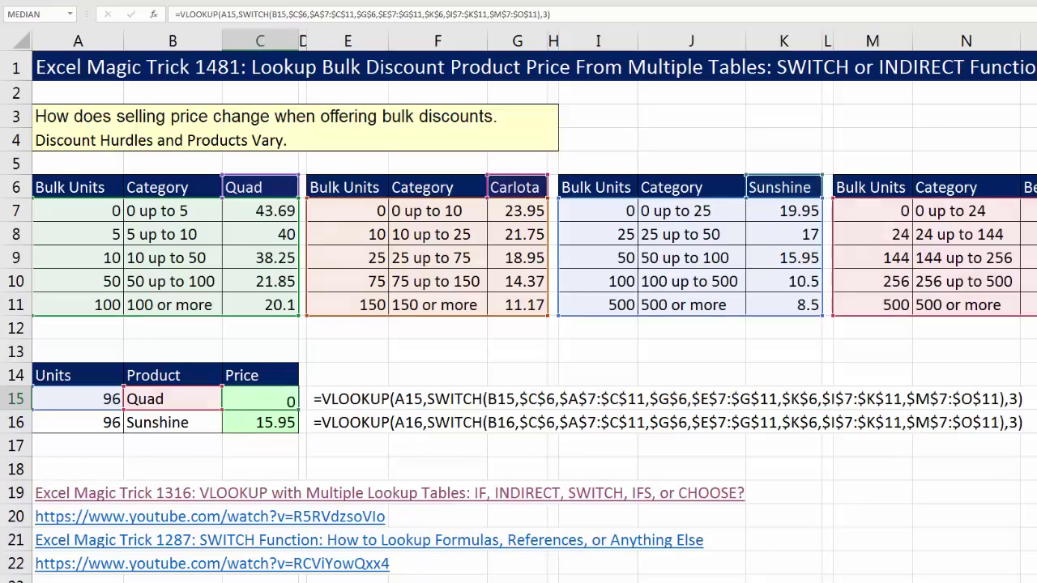
key("Delete")
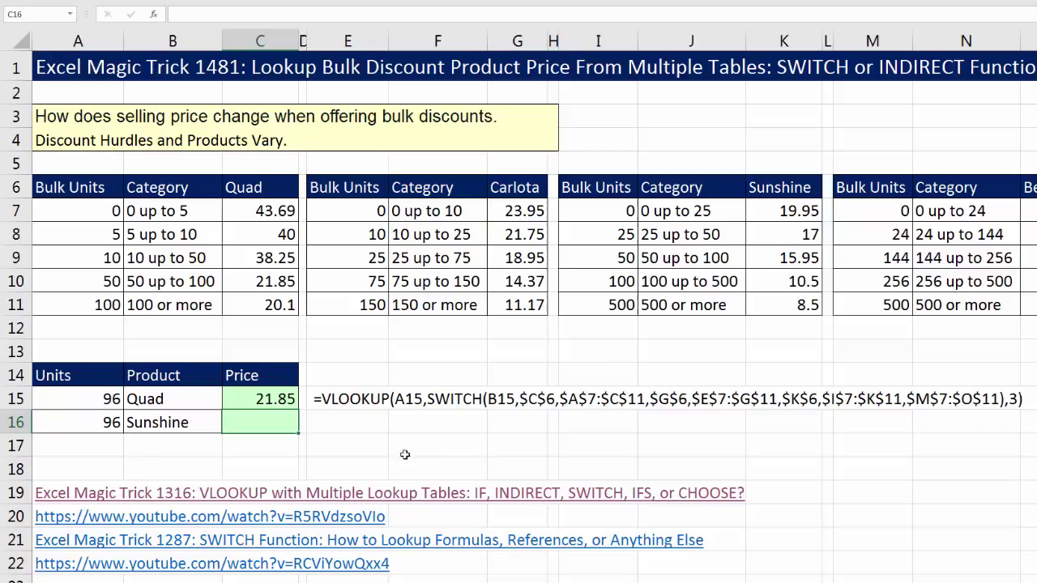
Define the name Quad for the Quad table's data range A7:C11, without its header row
left_click_drag(70, 211, 280, 313)
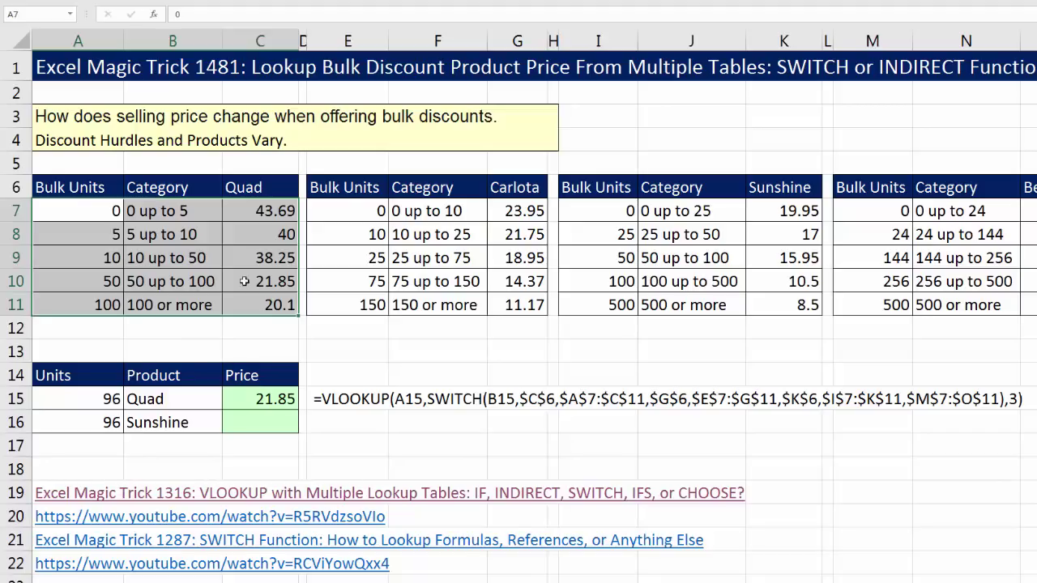
left_click_drag(344, 209, 516, 303)
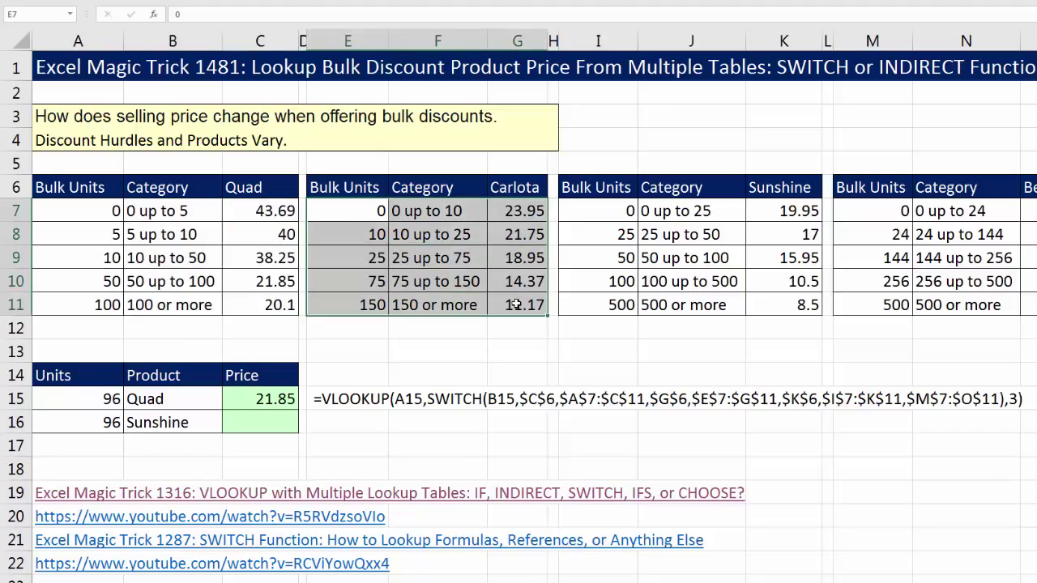
left_click_drag(66, 216, 280, 305)
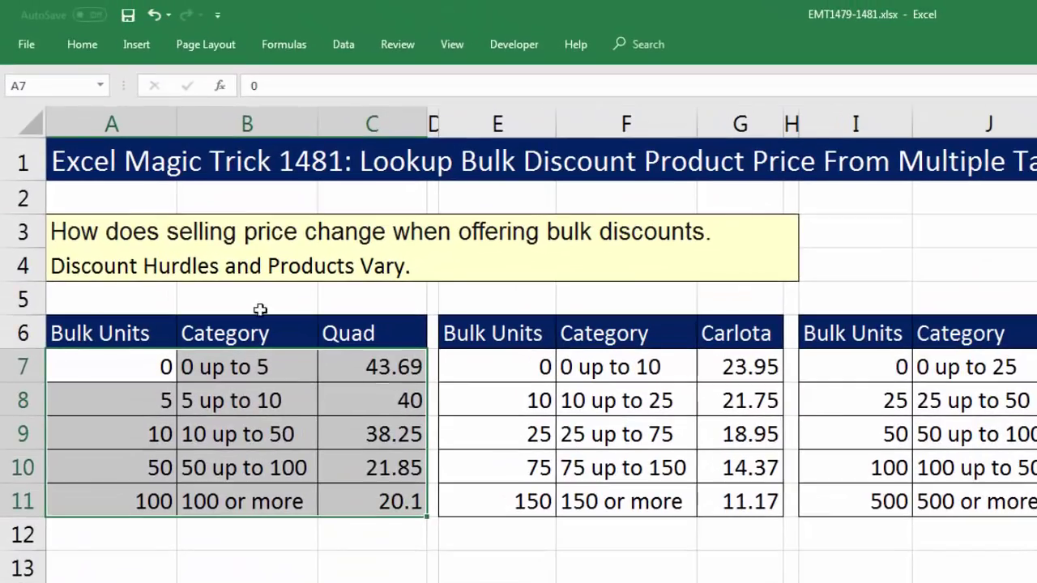
left_click(61, 88)
type("Quad")
key("Return")
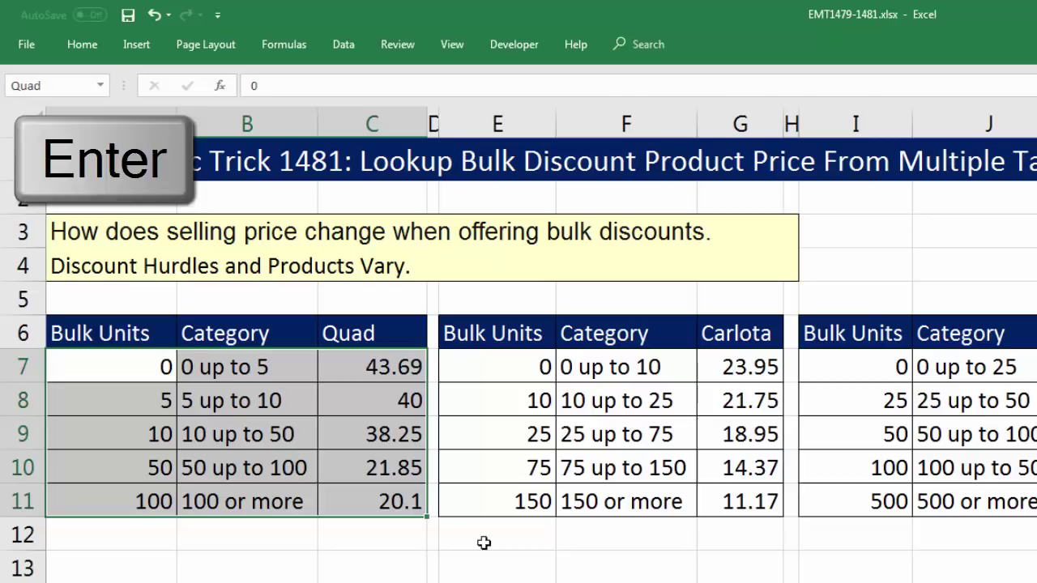
Define the name Carlota for the Carlota table's data range E7:G11
left_click_drag(469, 369, 741, 509)
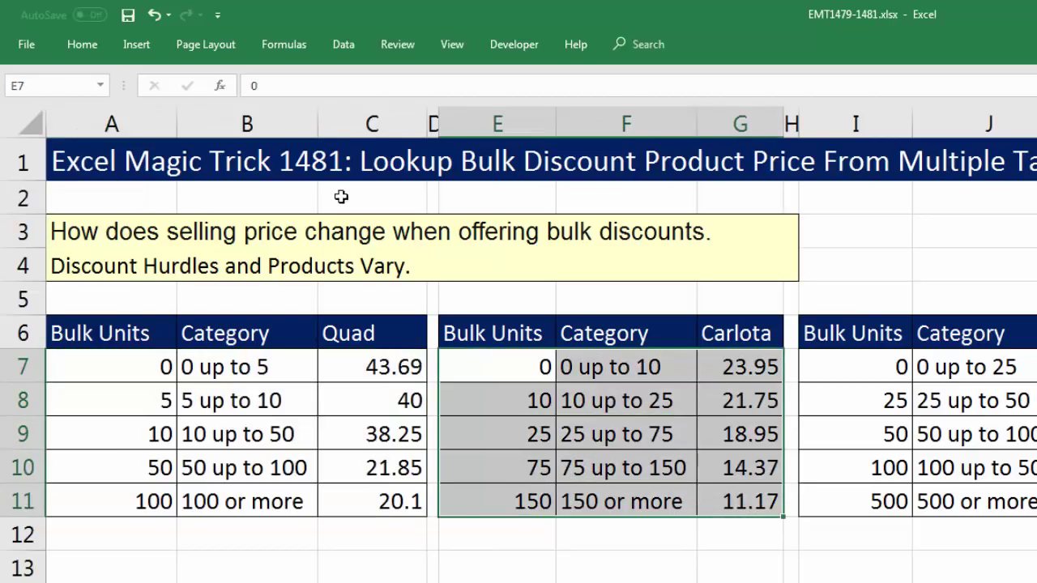
left_click(65, 83)
type("Carlota")
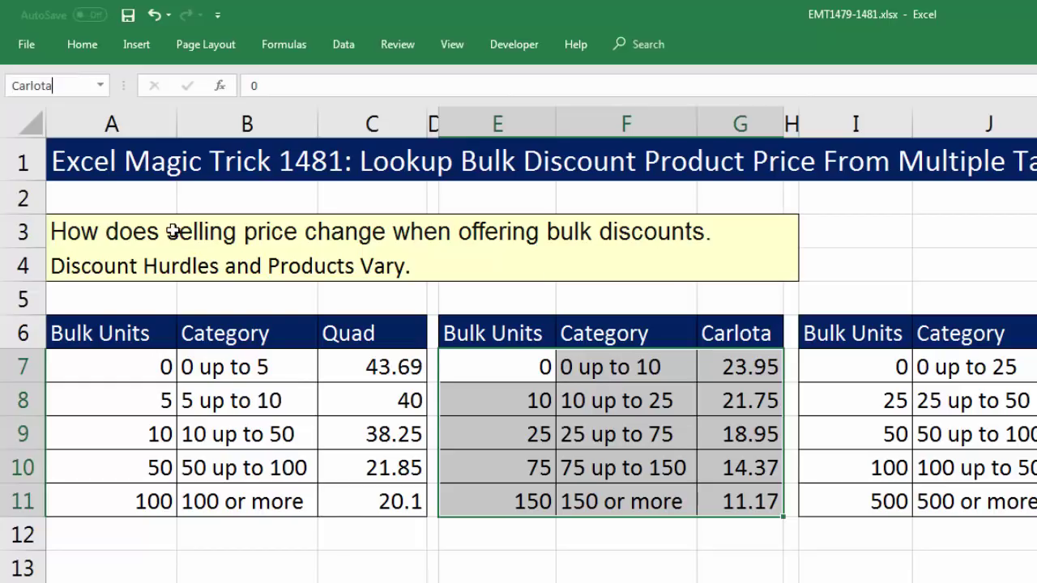
key("Return")
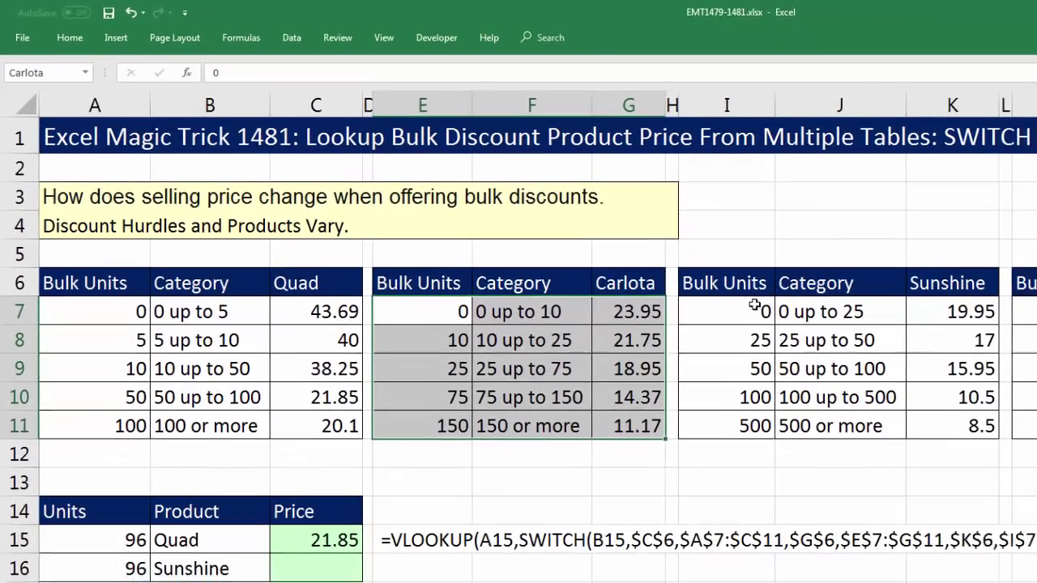
Define the name Sunshine for the Sunshine table's data range I7:K11
left_click_drag(857, 367, 908, 417)
left_click(30, 71)
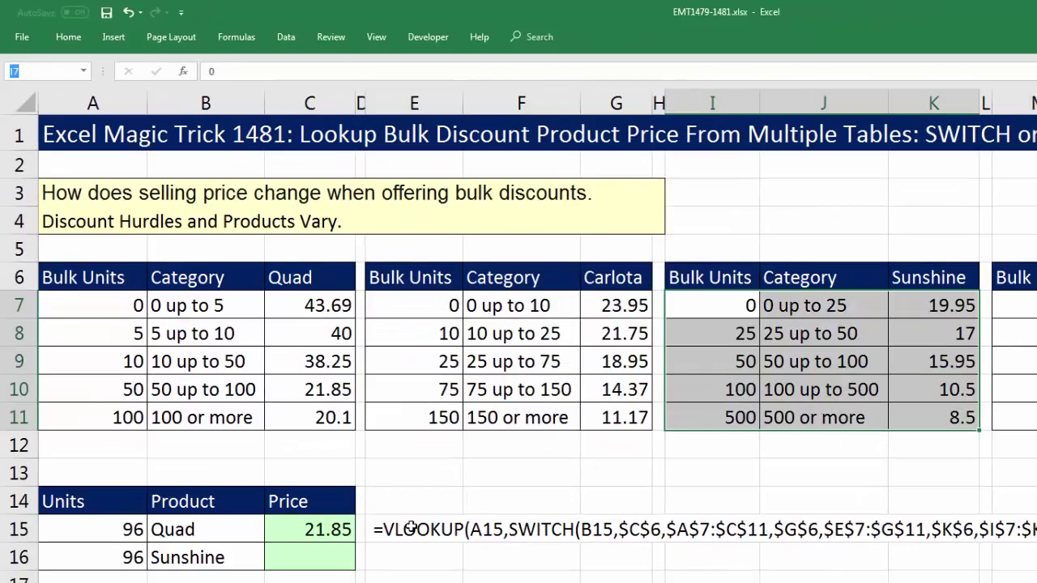
type("Sunshine")
key("Return")
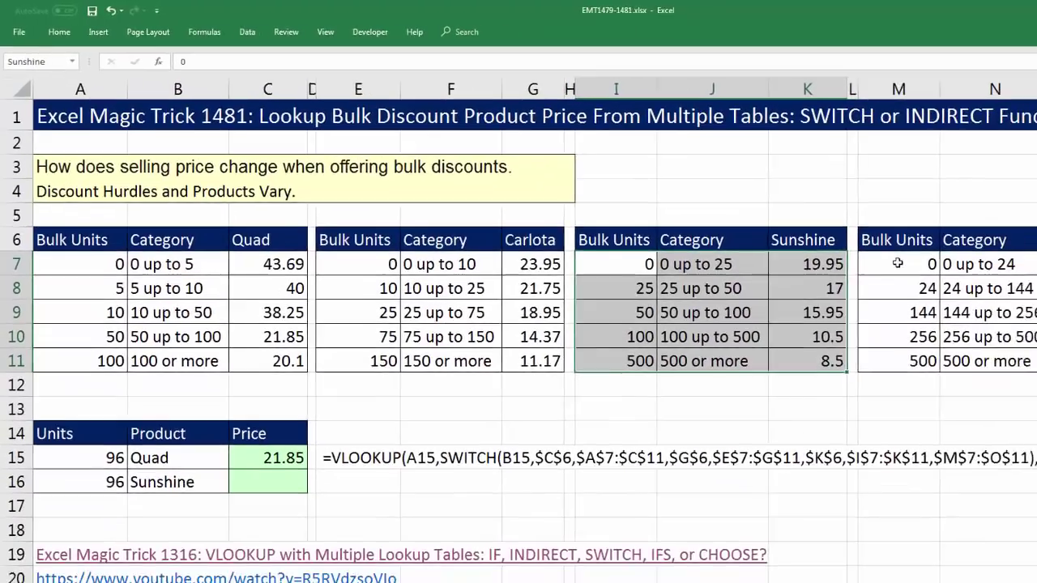
Define the name Bellen for the Bellen table's data range M7:O11
left_click_drag(834, 240, 987, 328)
left_click(36, 55)
type("Bellen")
key("Return")
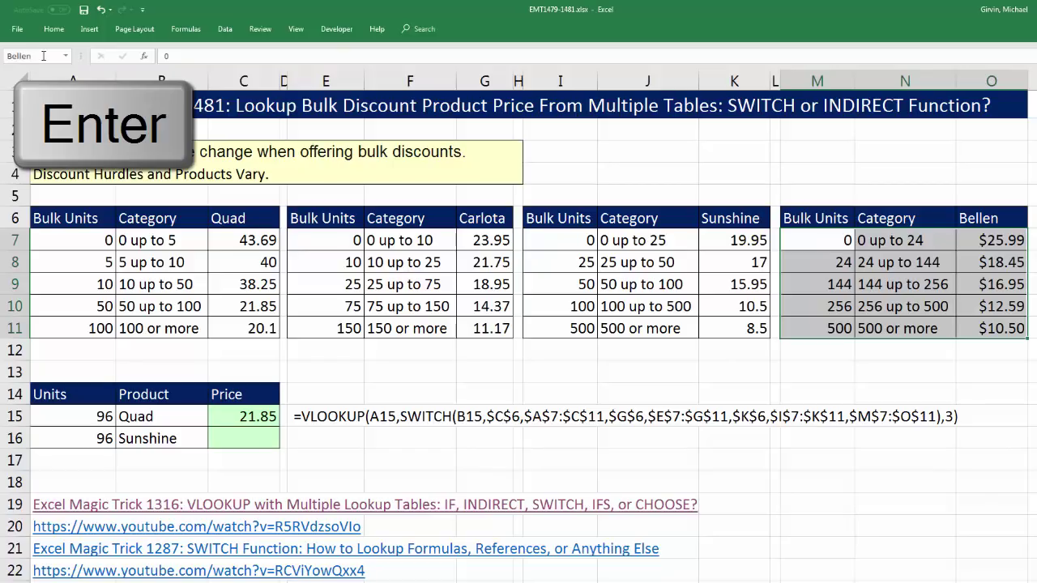
Review the defined names in the Name Manager, checking the ranges that Carlota and Quad refer to
right_click(187, 30)
left_click(238, 82)
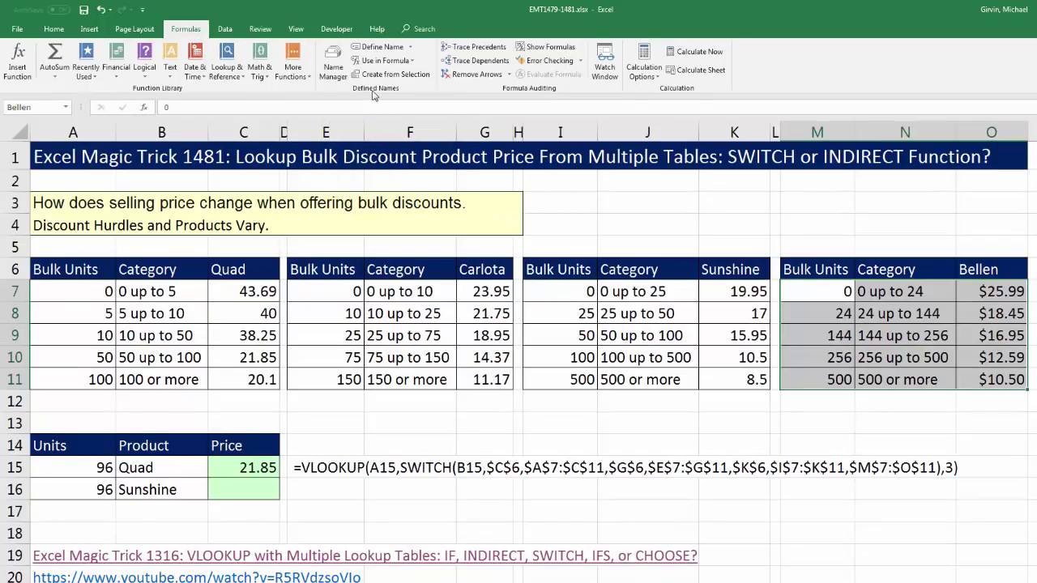
key("ctrl+F3")
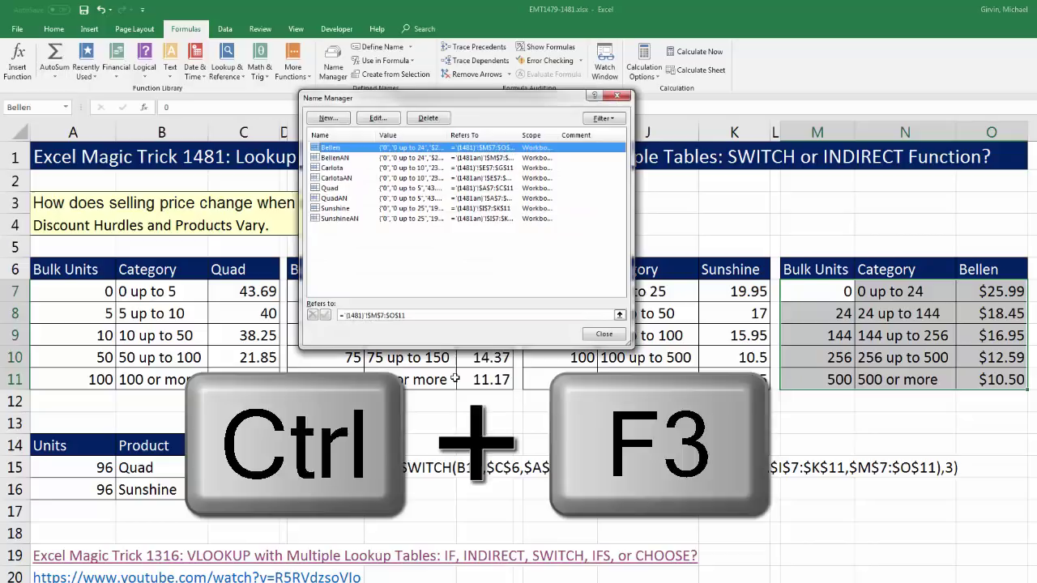
left_click_drag(550, 99, 572, 253)
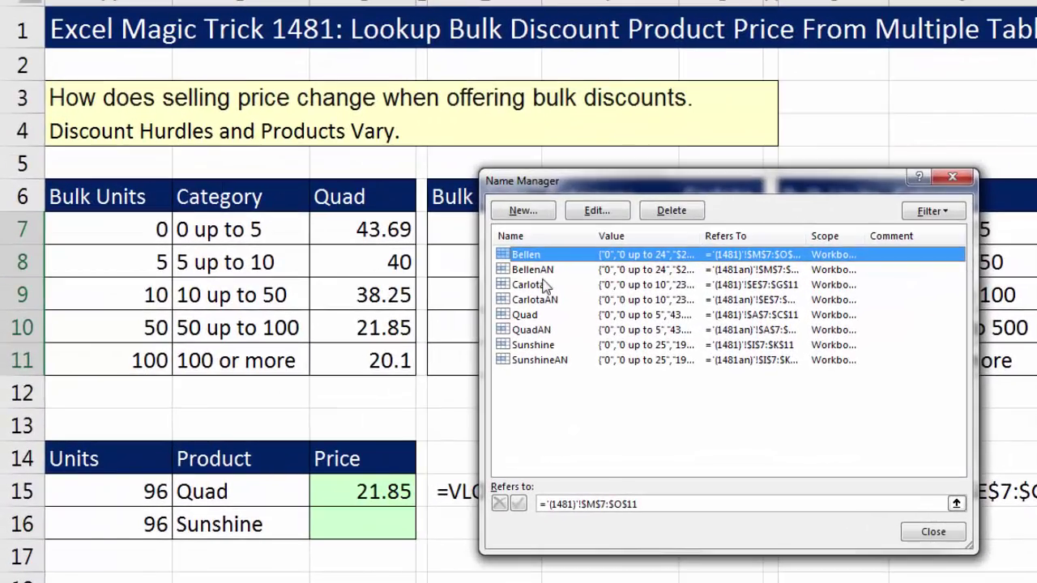
left_click(540, 286)
left_click(523, 314)
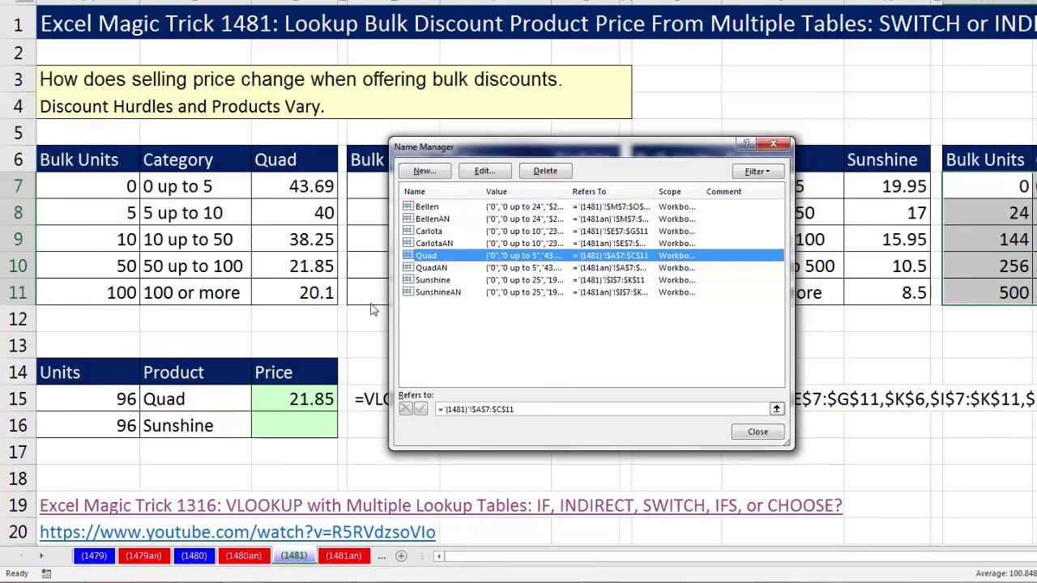
left_click(765, 433)
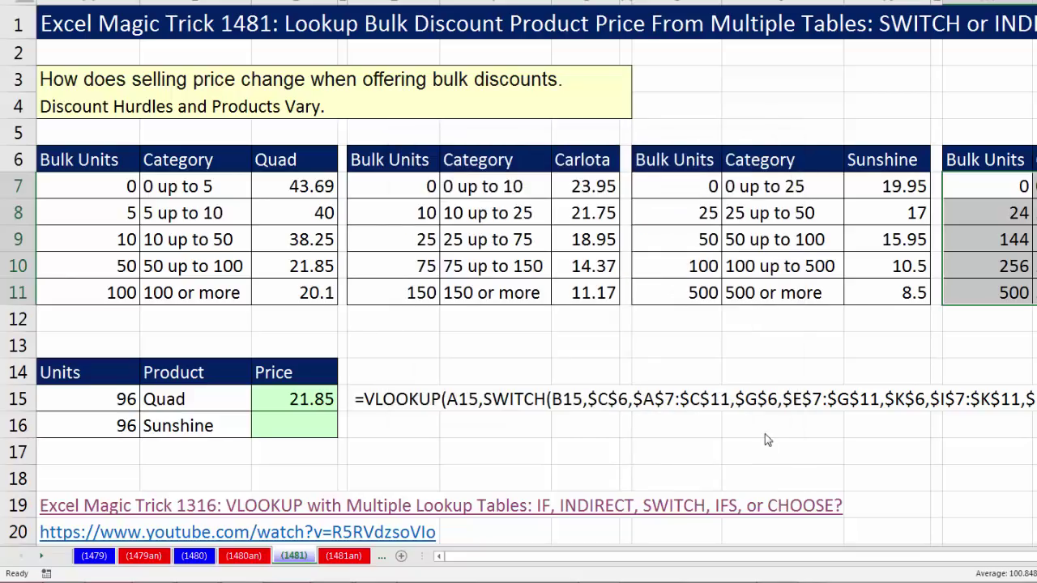
Enter =VLOOKUP(A16,B16,3) in C16, using the product name cell directly as the table array
left_click(315, 427)
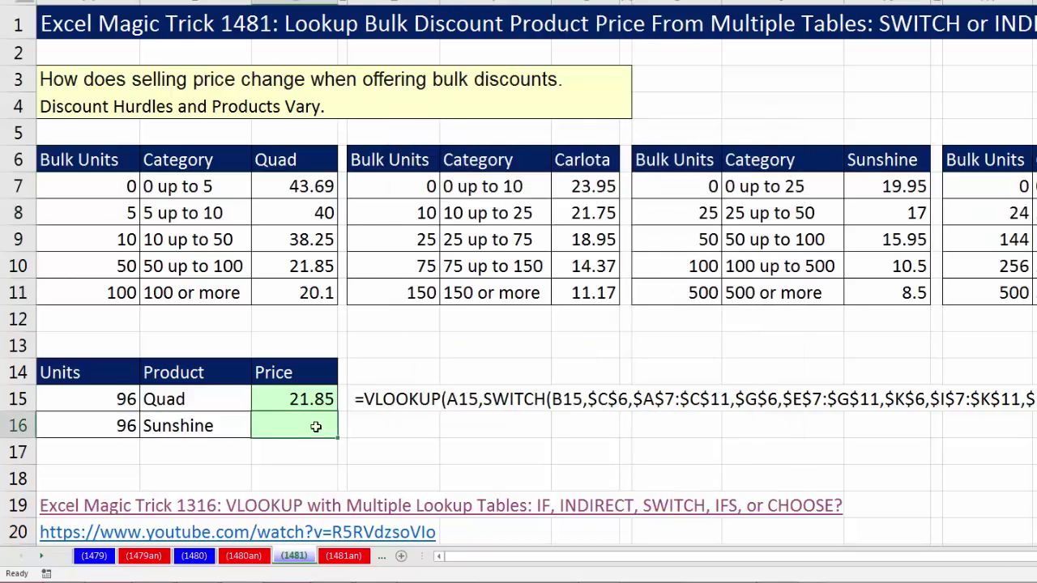
type("=vl")
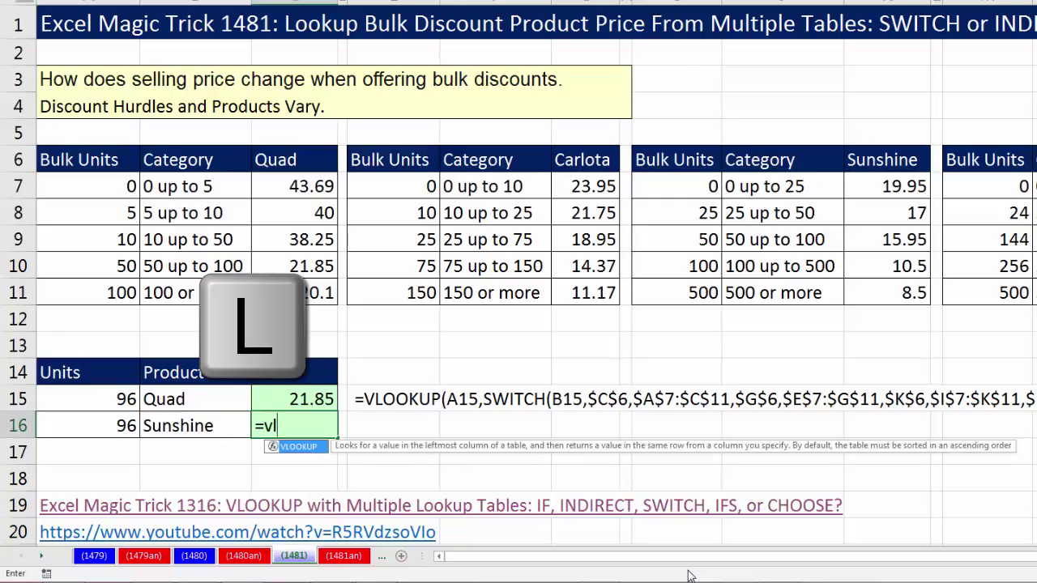
key("Tab")
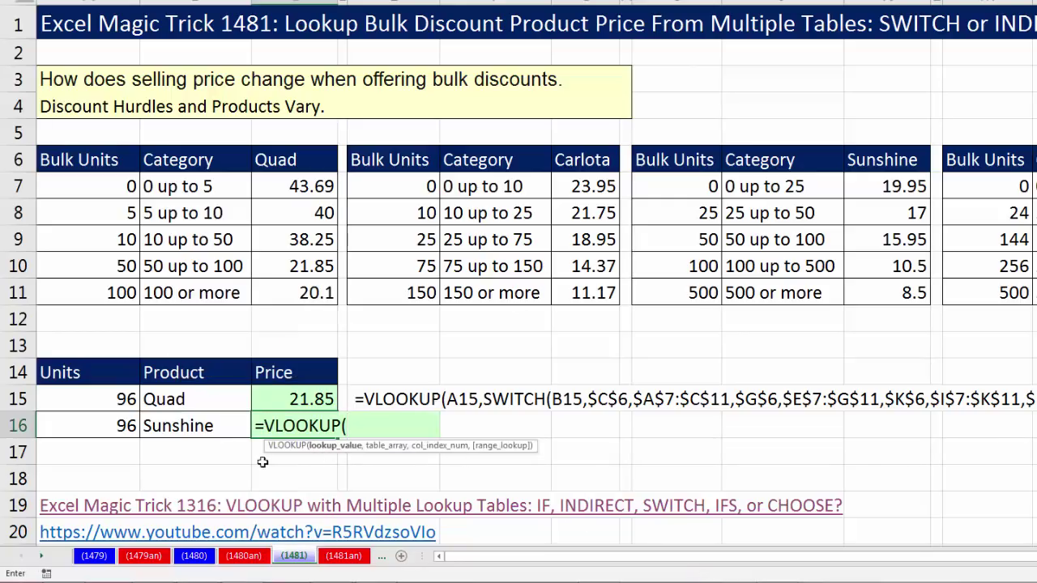
left_click(115, 427)
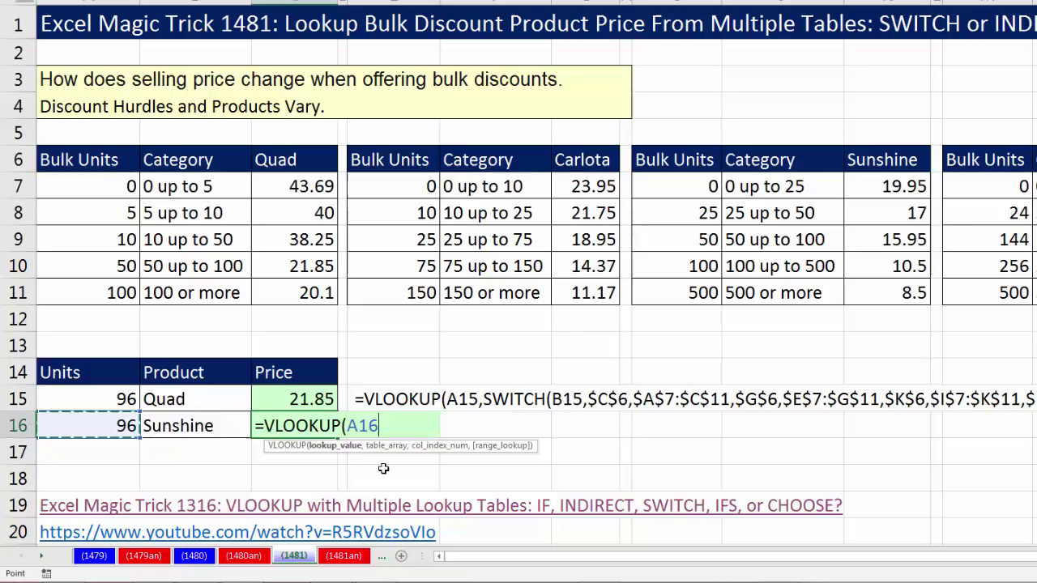
type(",")
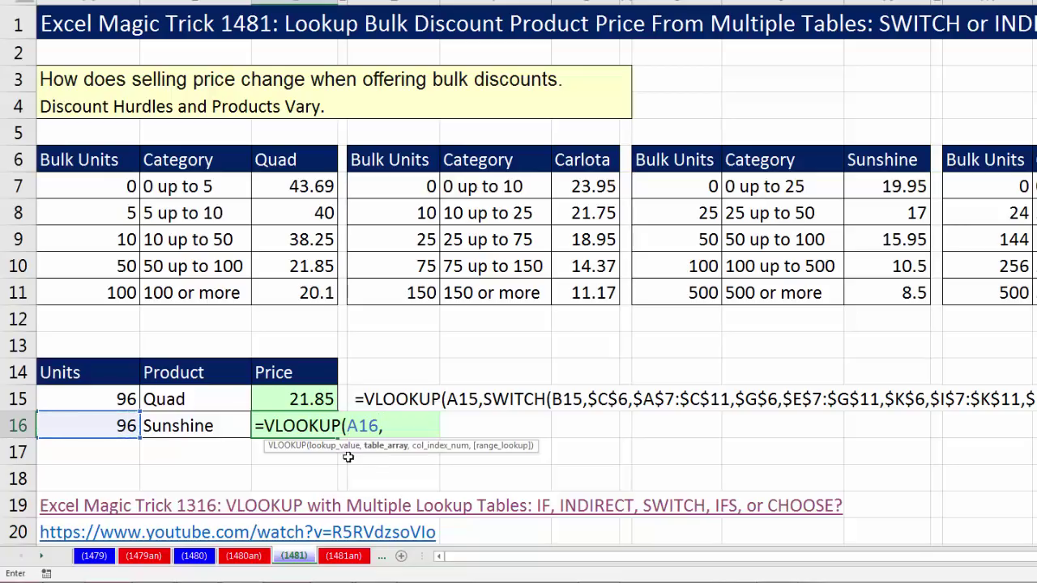
left_click(200, 421)
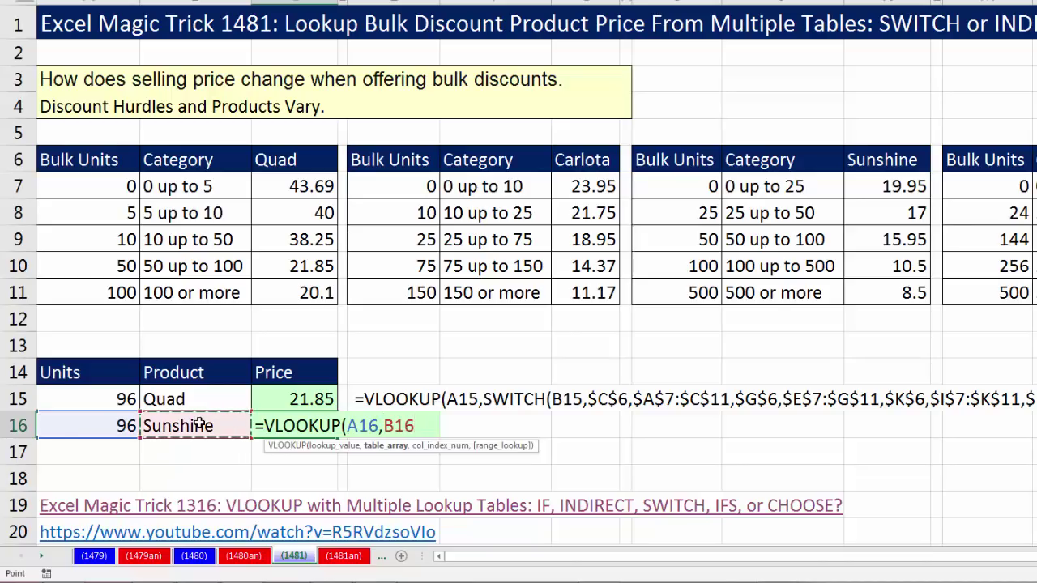
type(",")
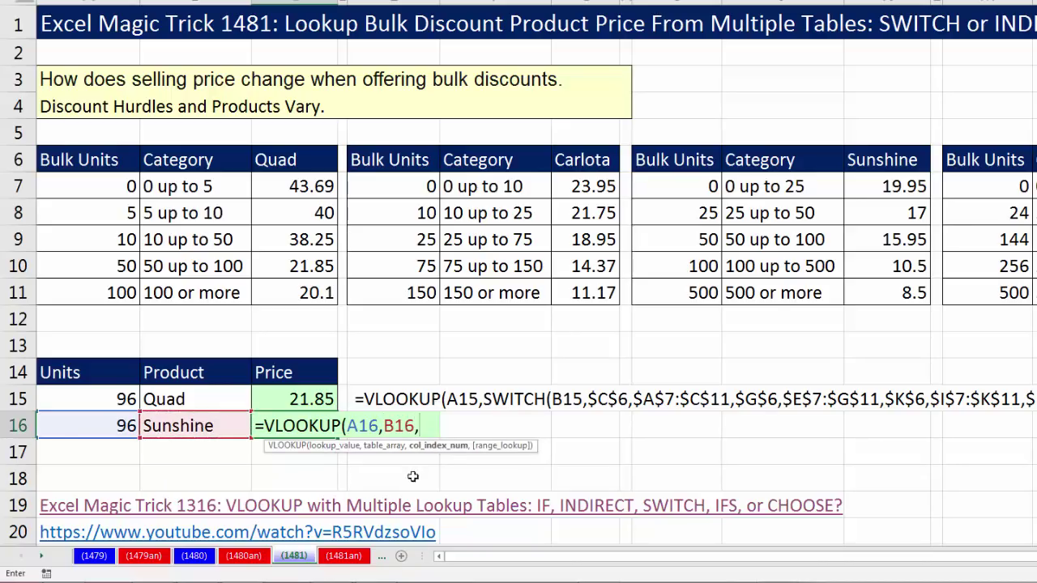
type("3)")
key("Return")
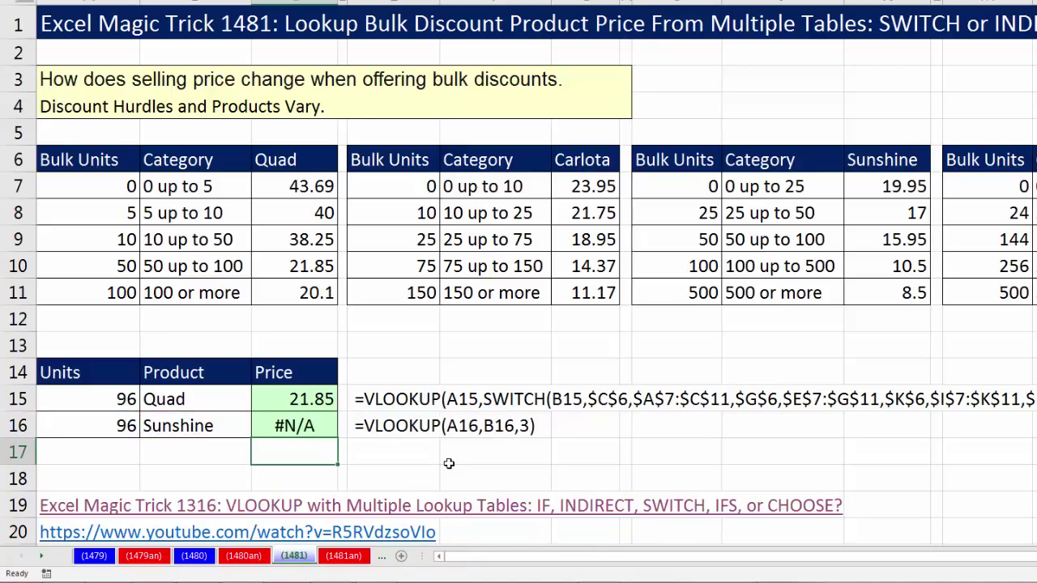
Evaluate the B16 table array argument within the VLOOKUP formula in C16
left_click(329, 426)
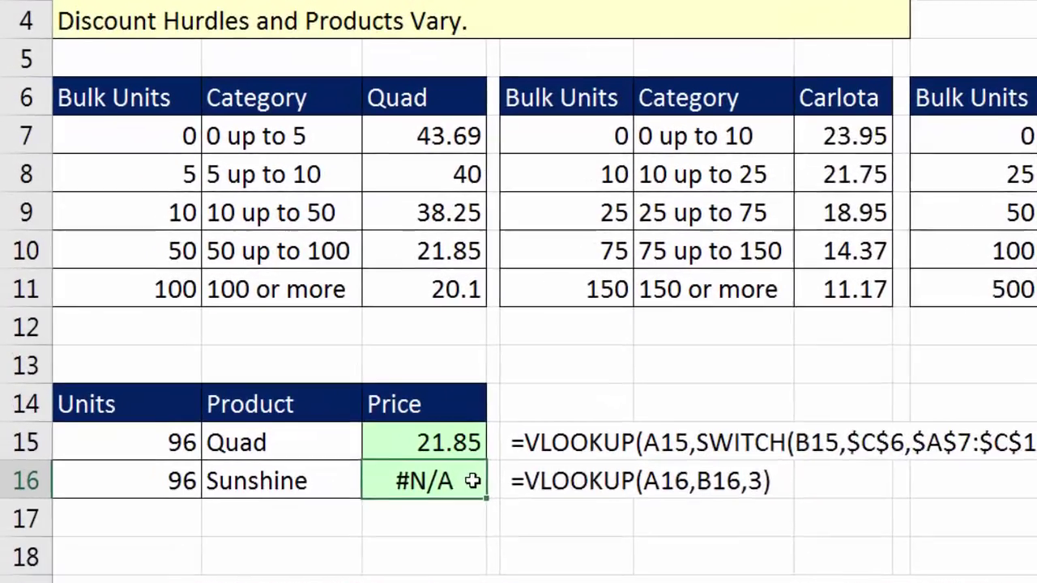
double_click(389, 449)
double_click(475, 450)
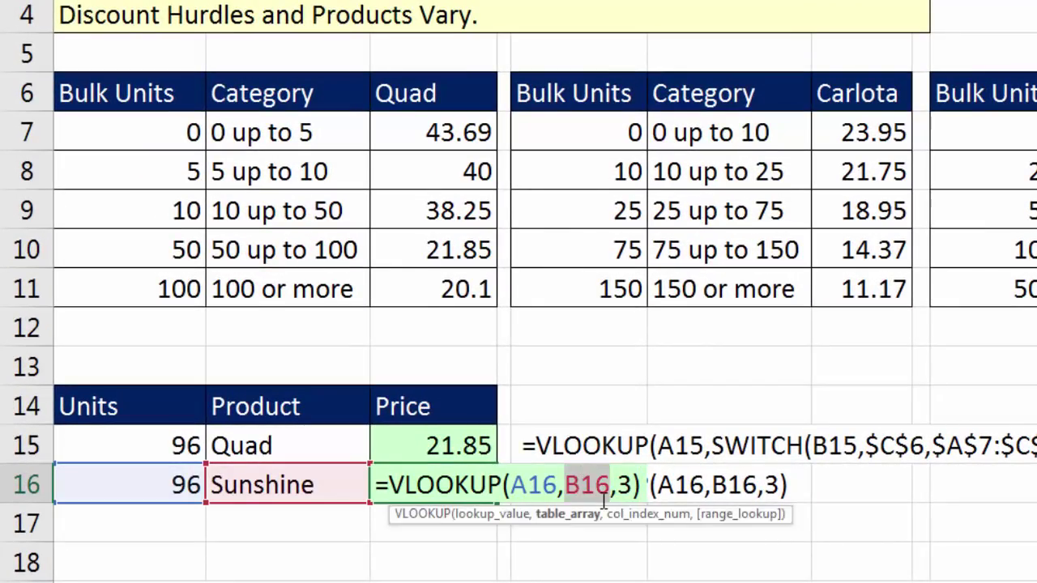
key("F9")
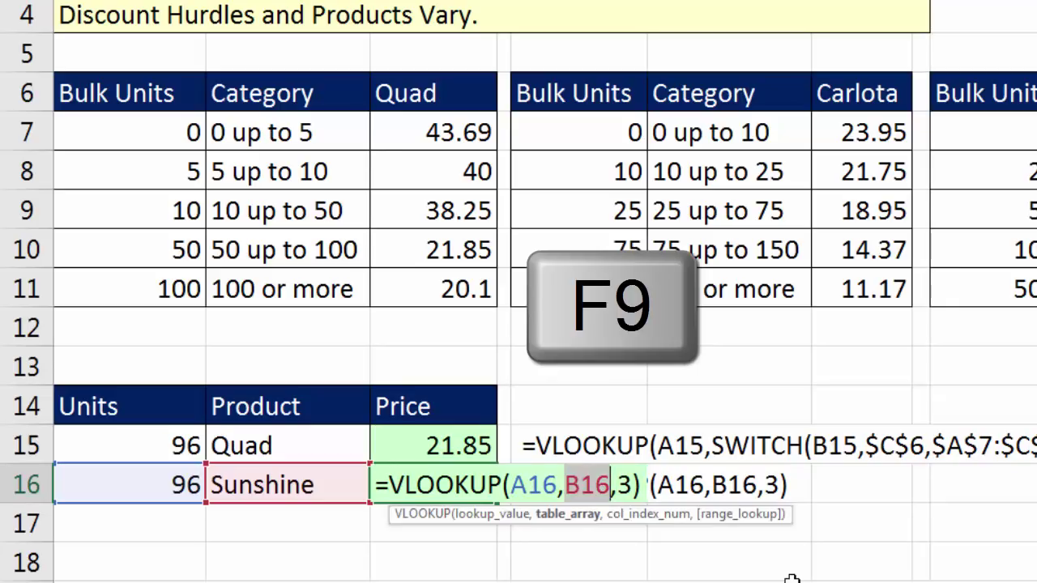
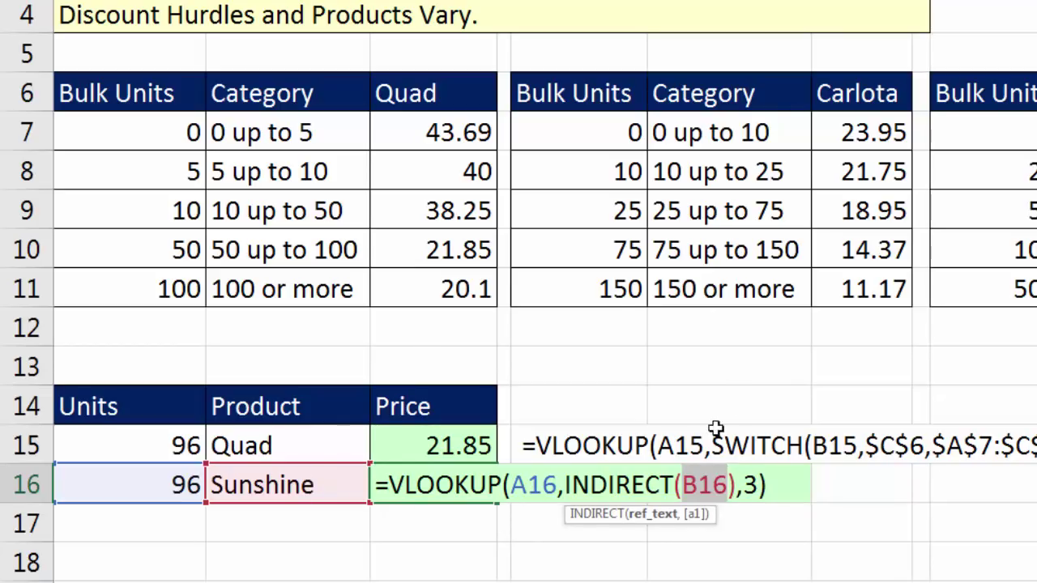
Evaluate the INDIRECT(B16) table array argument in C16, undo the evaluation, and enter =VLOOKUP(A16,INDIRECT(B16),3)
left_click(576, 486)
left_click(580, 515)
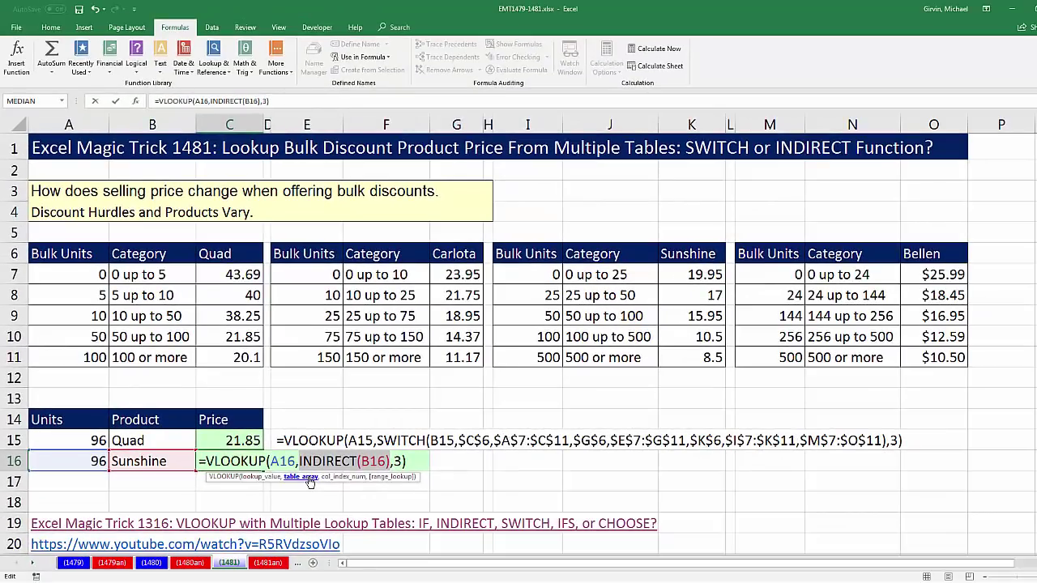
key("F9")
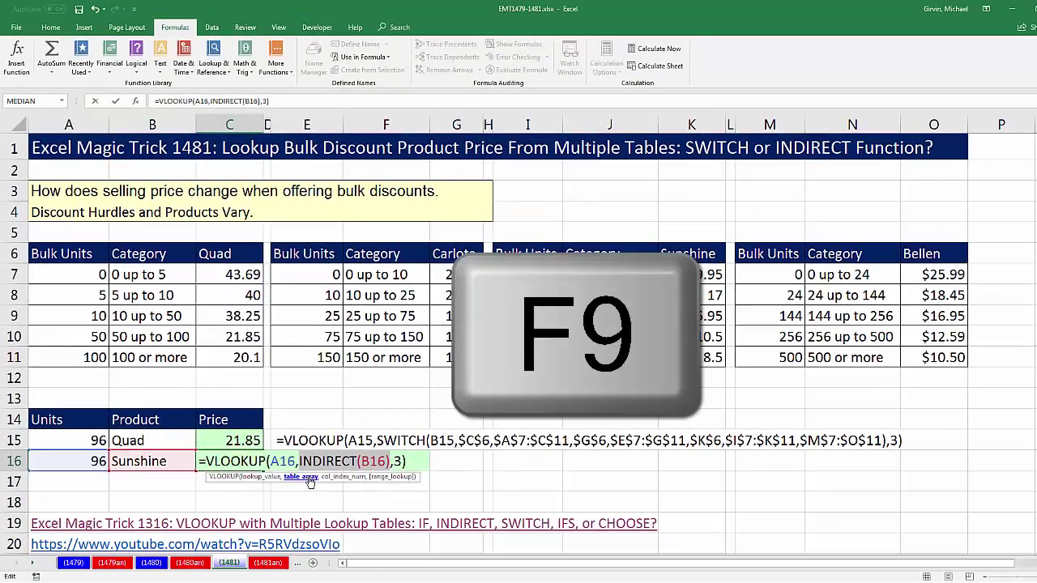
key("F9")
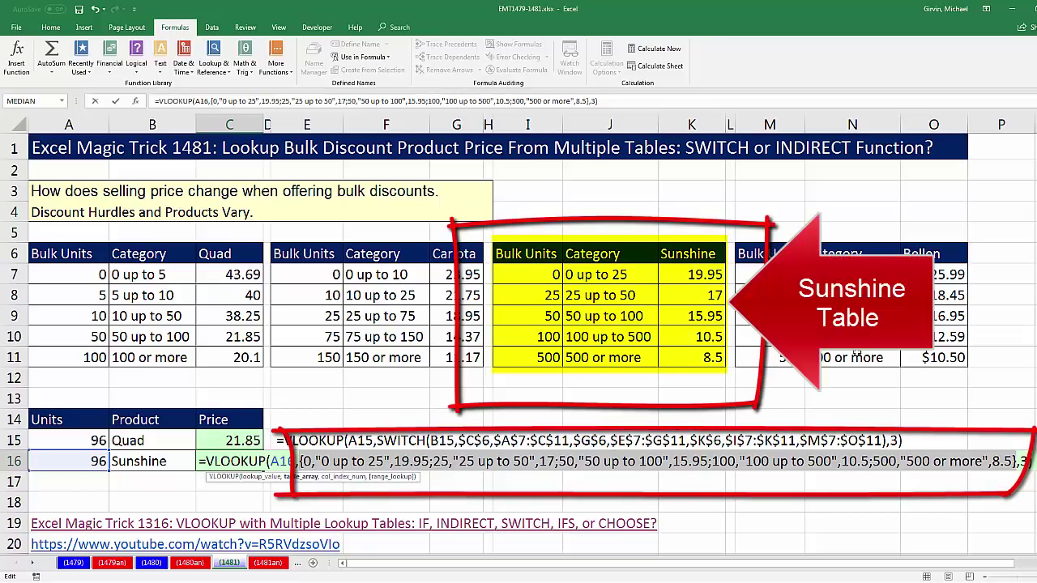
key("ctrl+z")
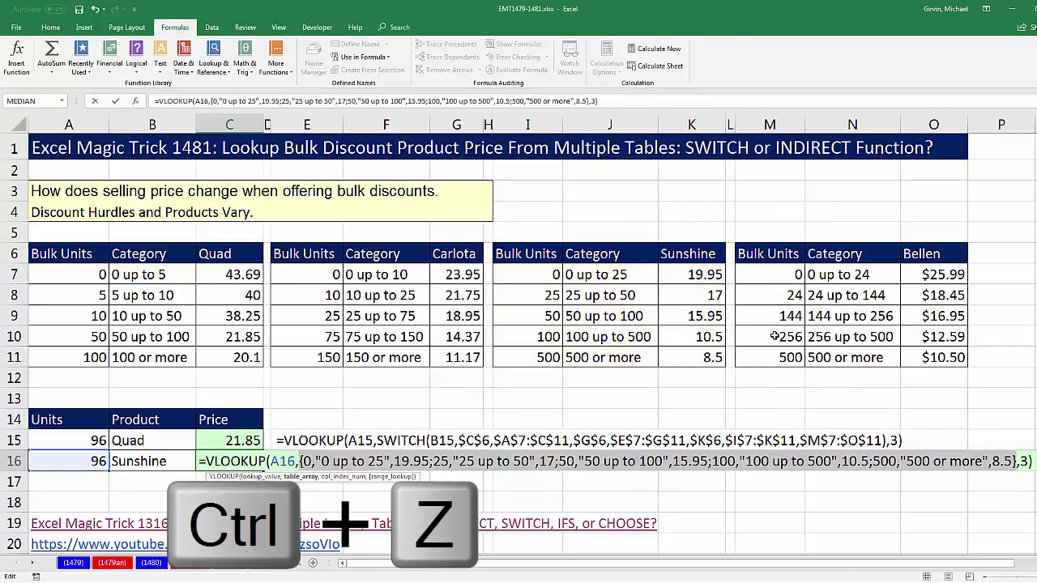
key("ctrl+z")
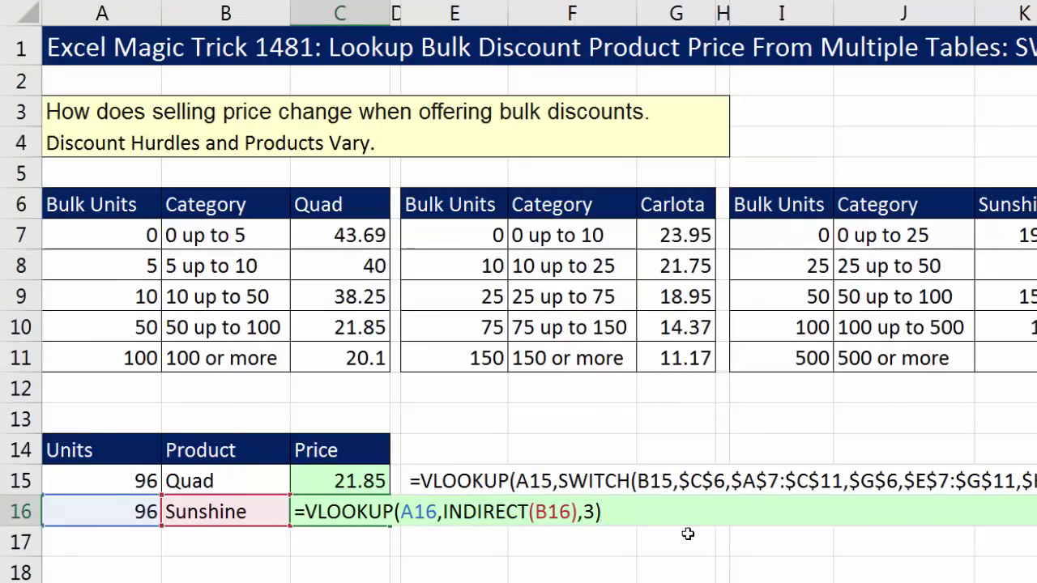
key("Return")
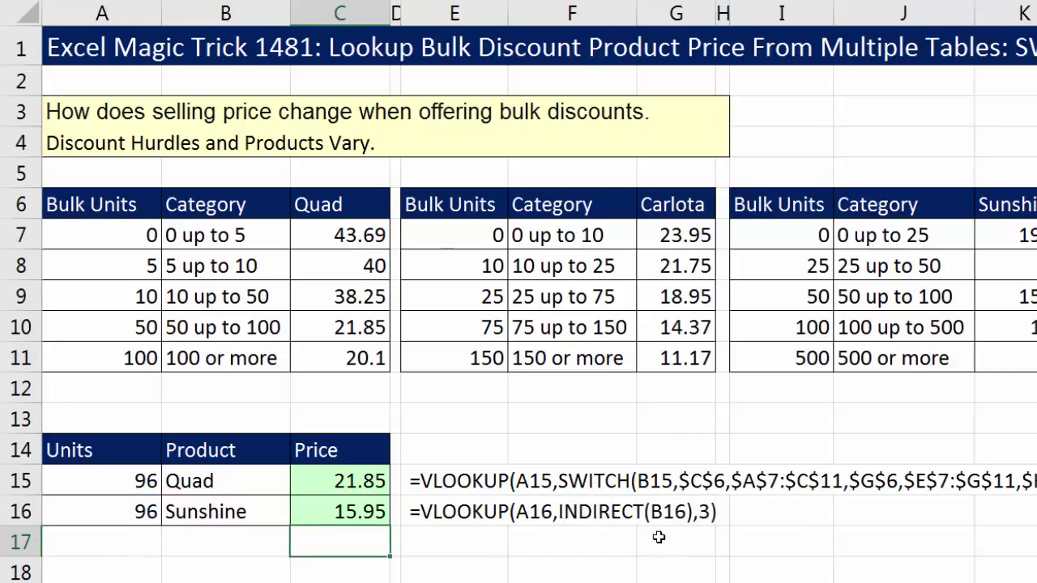
Choose Bellen as the product in B16 and check the returned price against the 24 up to 144 row of the Bellen table
left_click(244, 512)
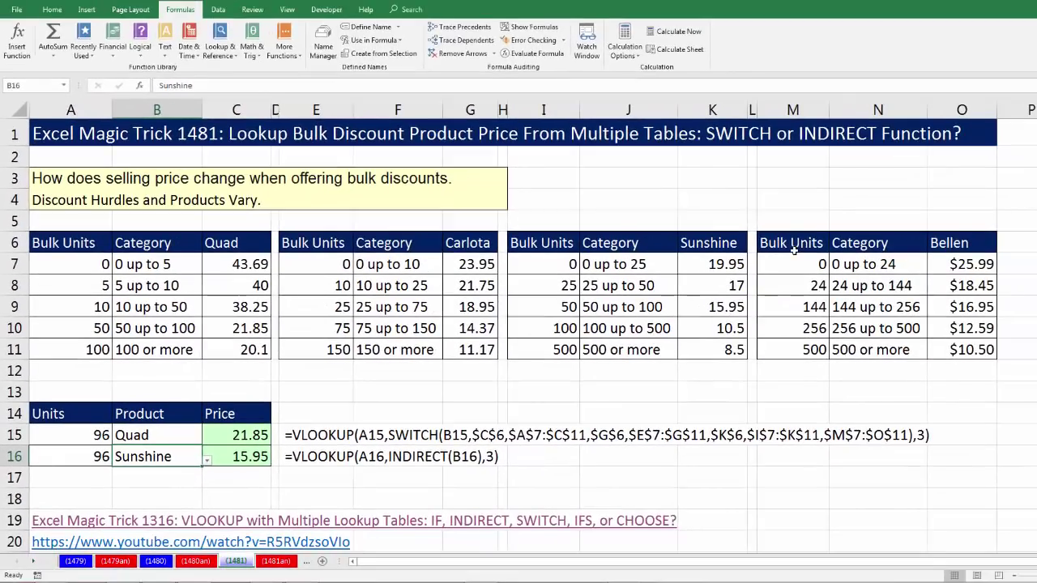
left_click(207, 460)
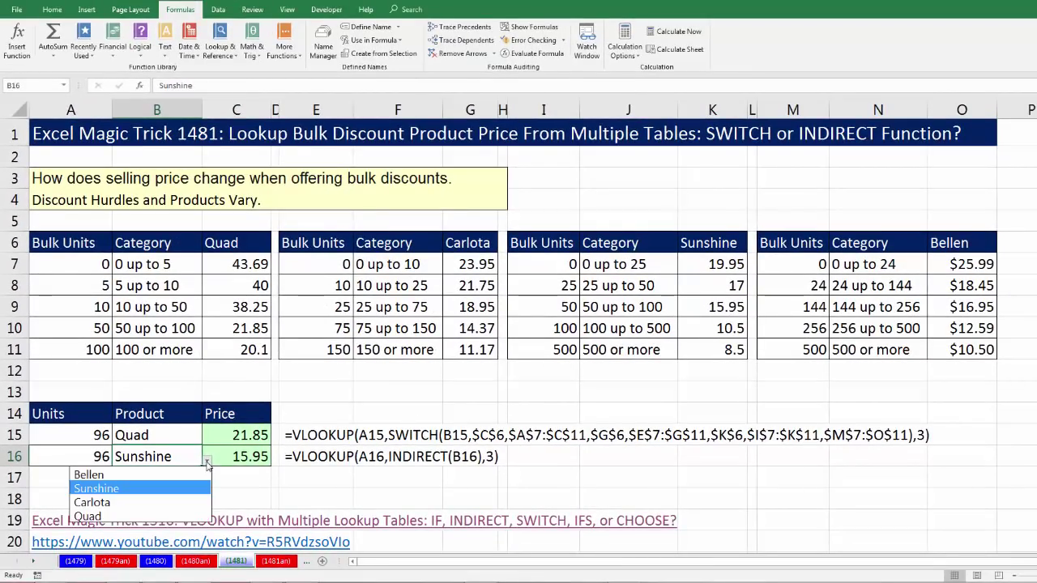
left_click(127, 477)
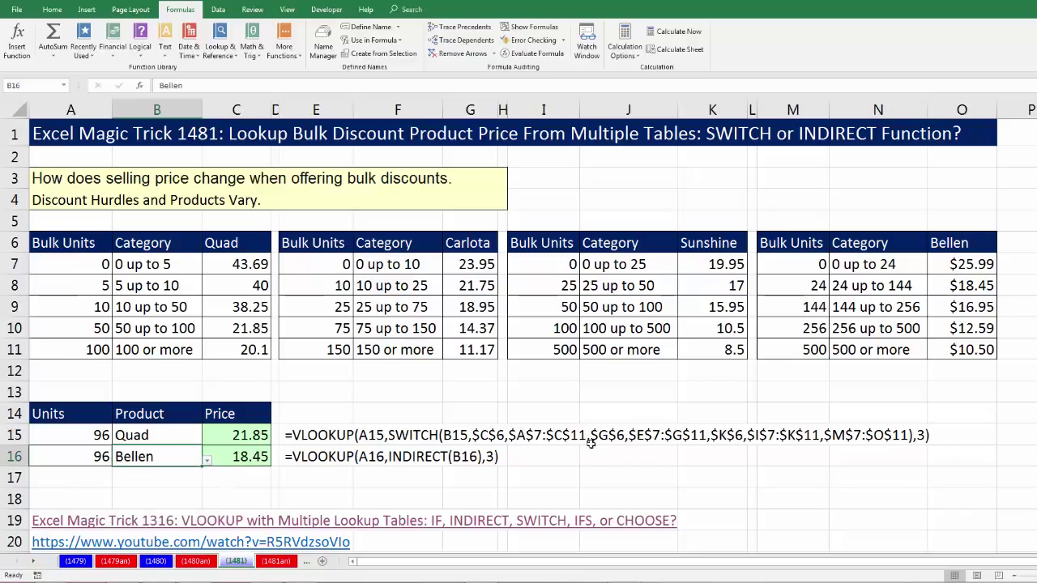
left_click_drag(802, 288, 945, 286)
left_click(946, 285)
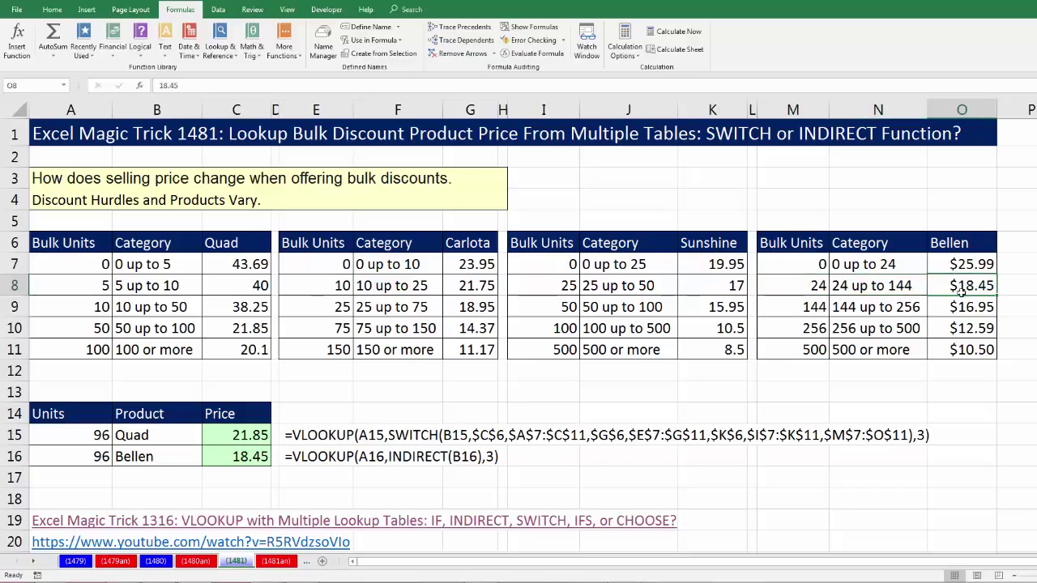
Review the INDIRECT(B16) table array argument inside the VLOOKUP formula in C16
left_click(245, 455)
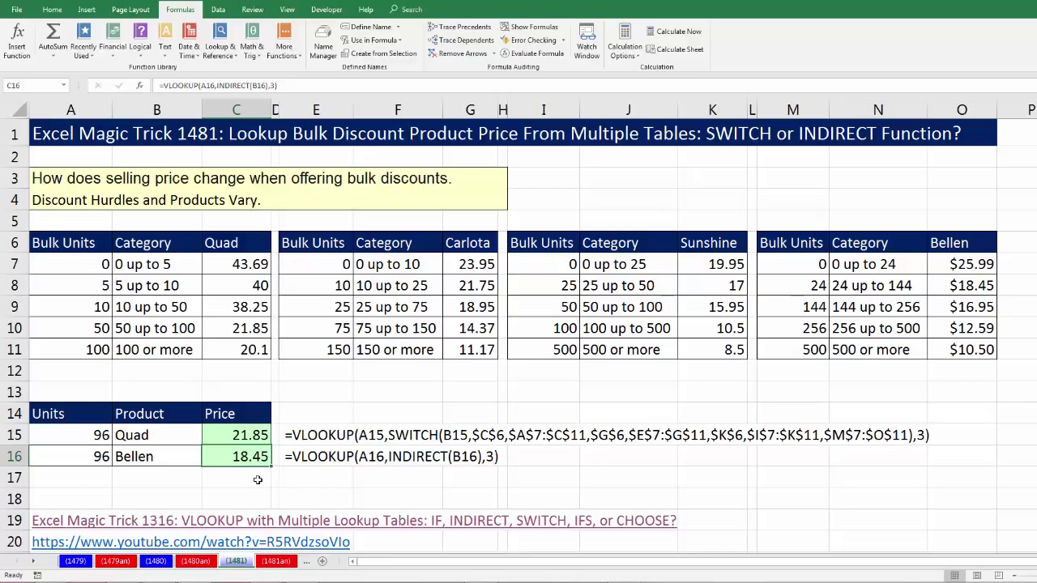
key("F2")
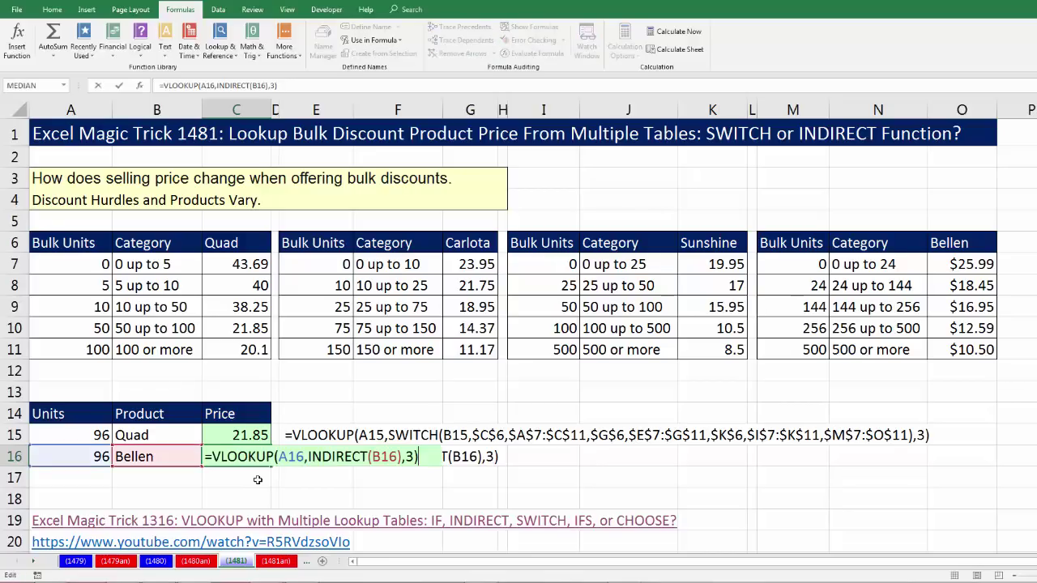
left_click_drag(309, 456, 401, 461)
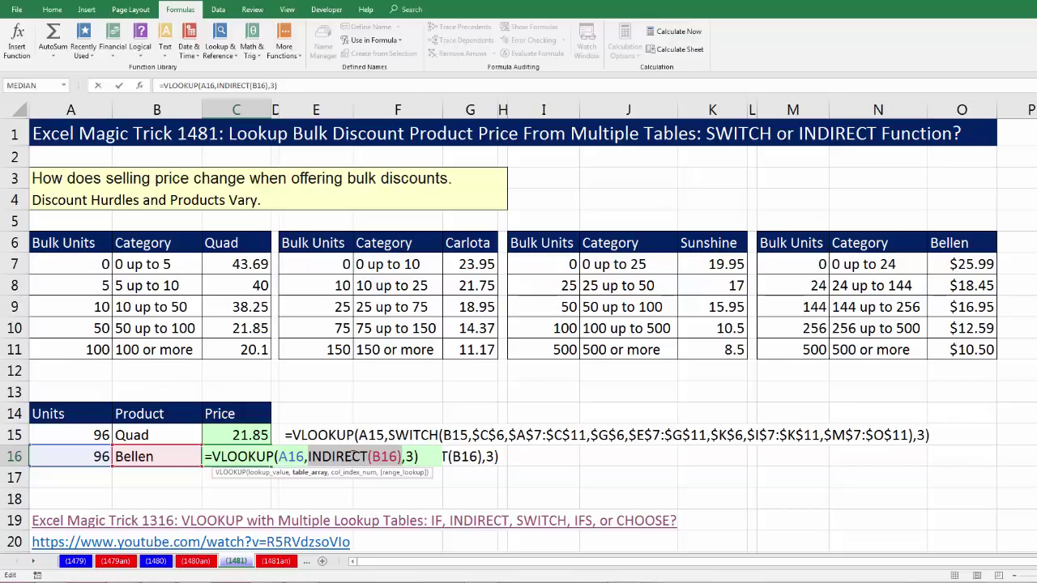
left_click_drag(307, 456, 368, 456)
left_click(309, 474)
key("Return")
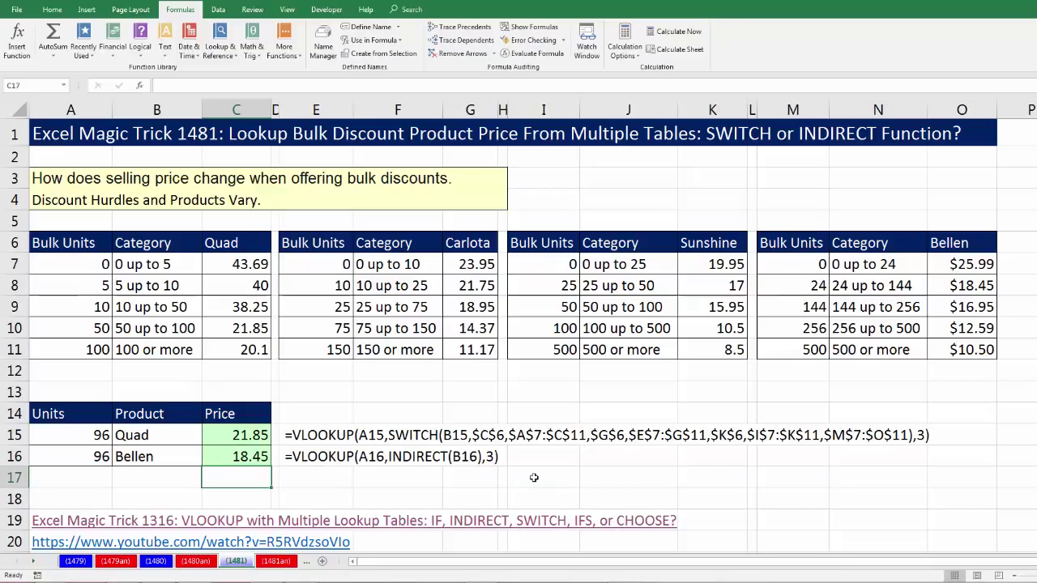
Review the VLOOKUP and SWITCH formula in C15 with its referenced table ranges, along with its units input in A15
left_click(264, 436)
key("F2")
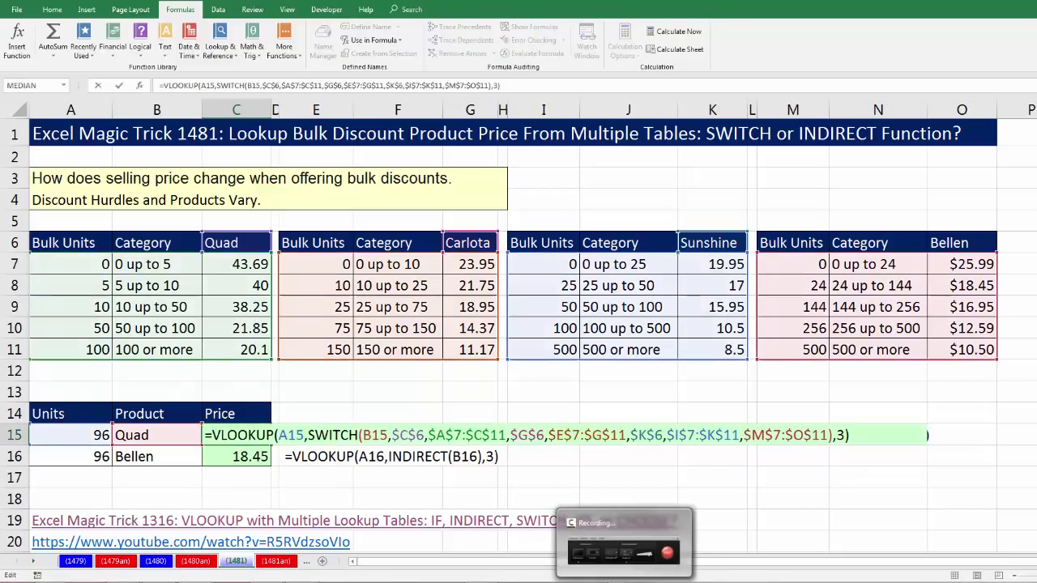
key("Escape")
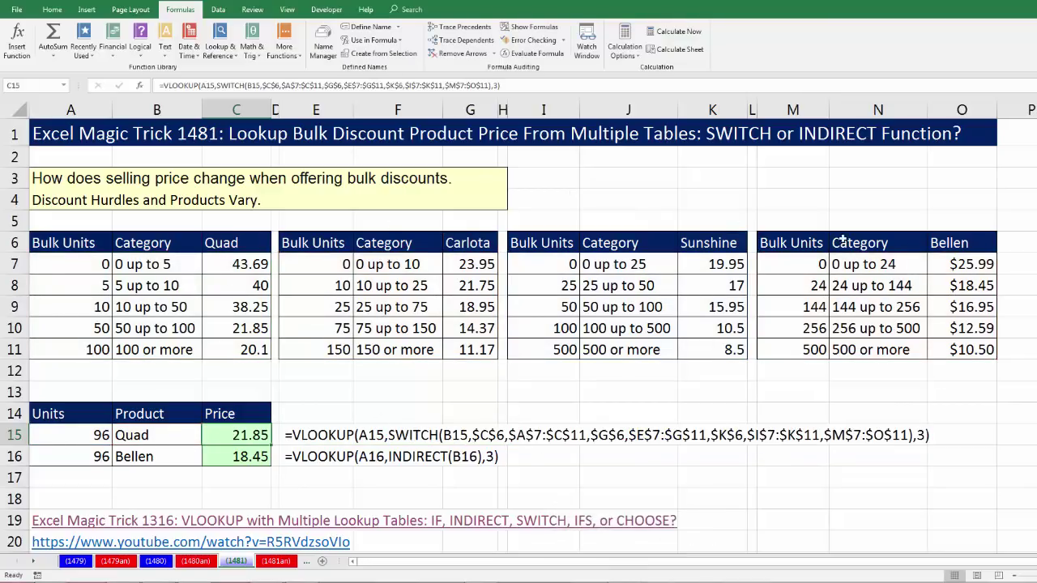
left_click(75, 440)
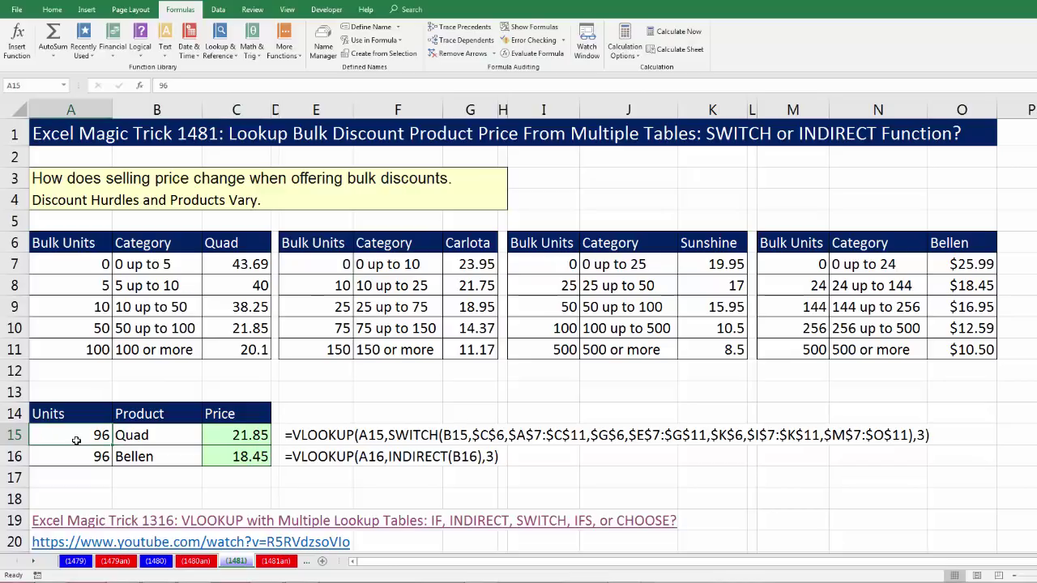
left_click(228, 437)
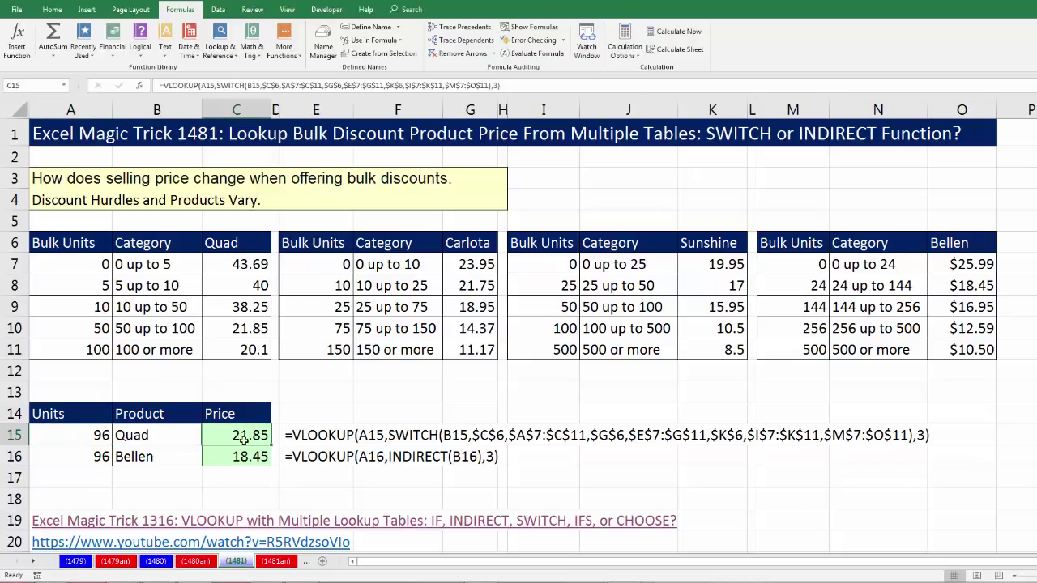